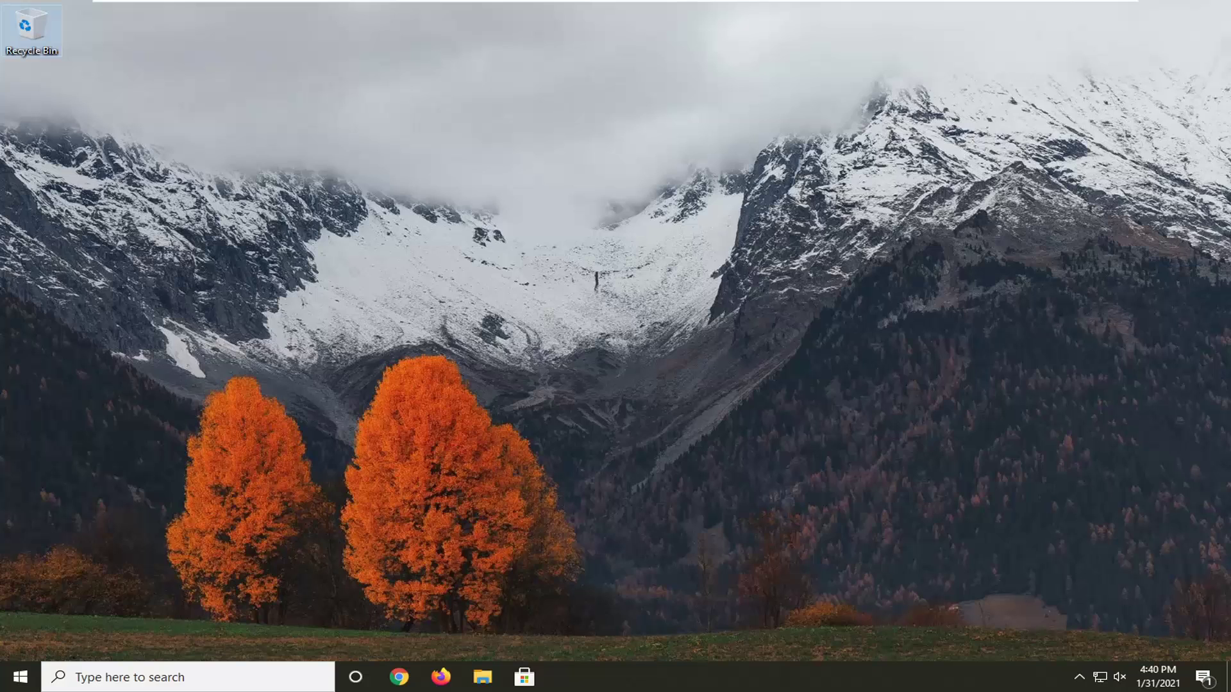
# - Launch Registry Editor (regedit) from Start search as administrator, approving the UAC prompt
pyautogui.click(2, 687)
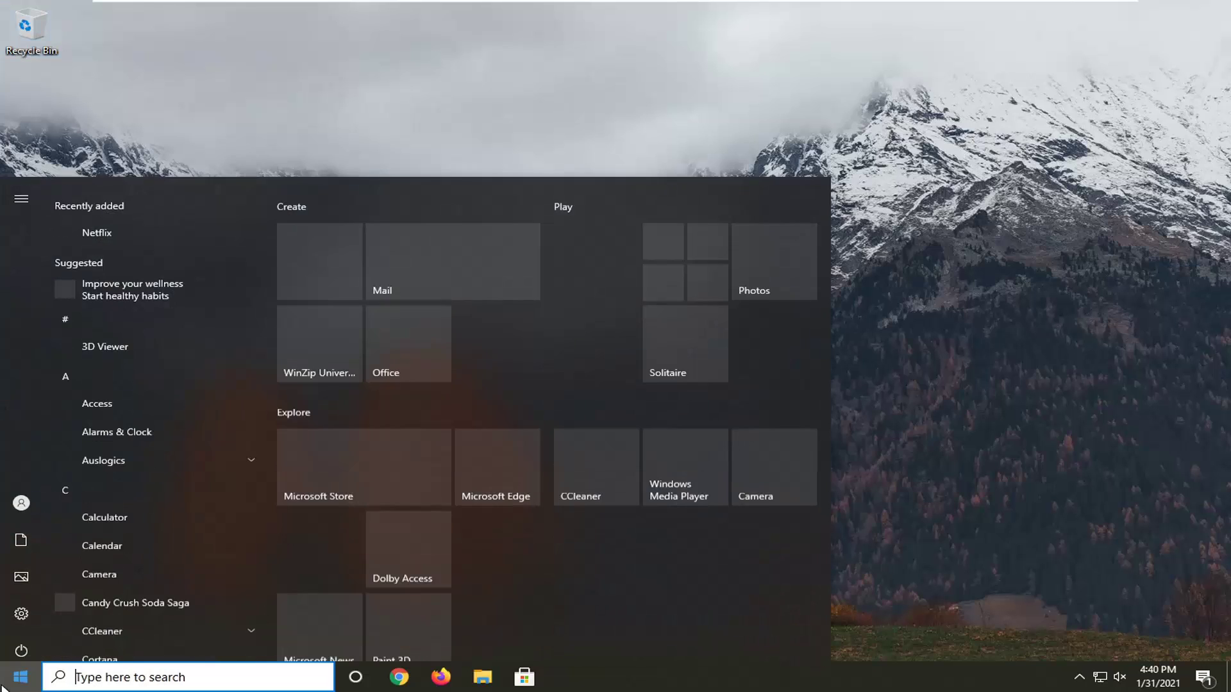
pyautogui.write('regedit')
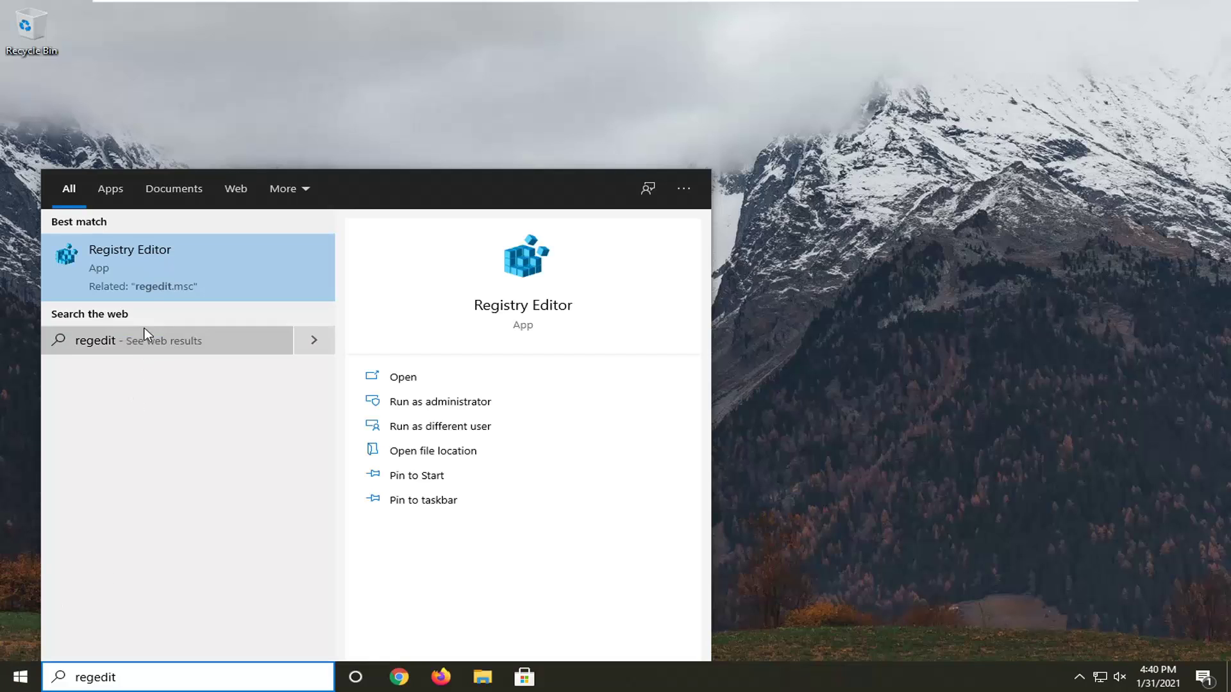
pyautogui.rightClick(147, 261)
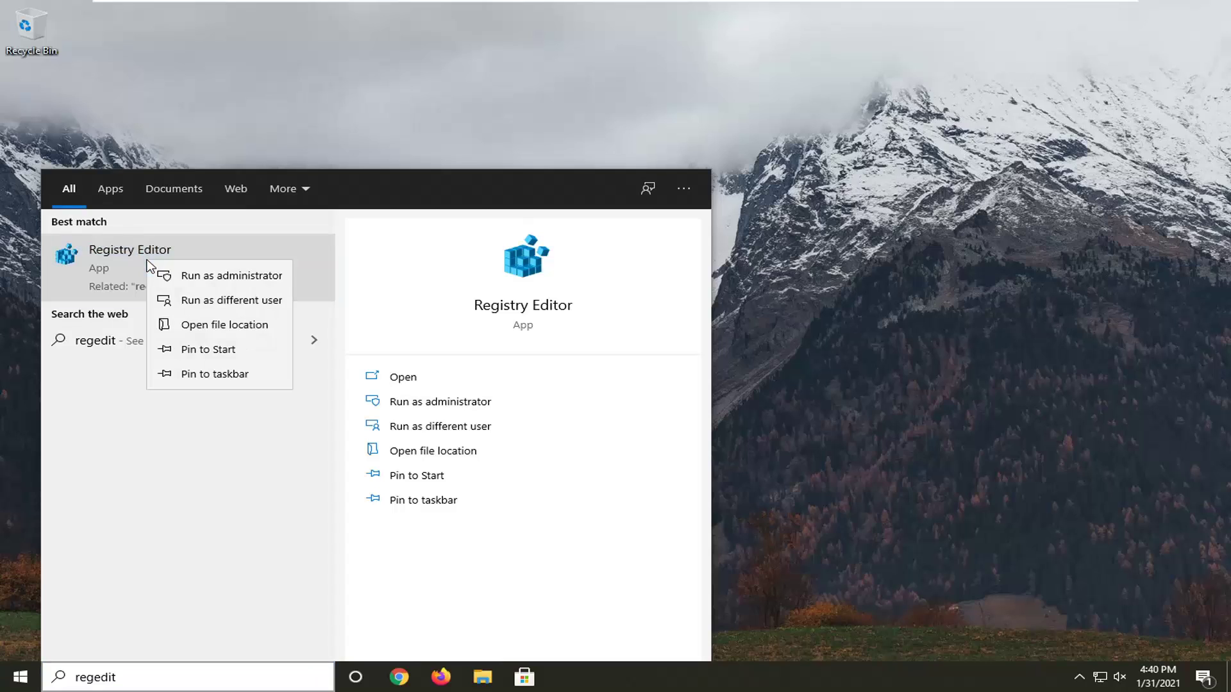
pyautogui.click(238, 279)
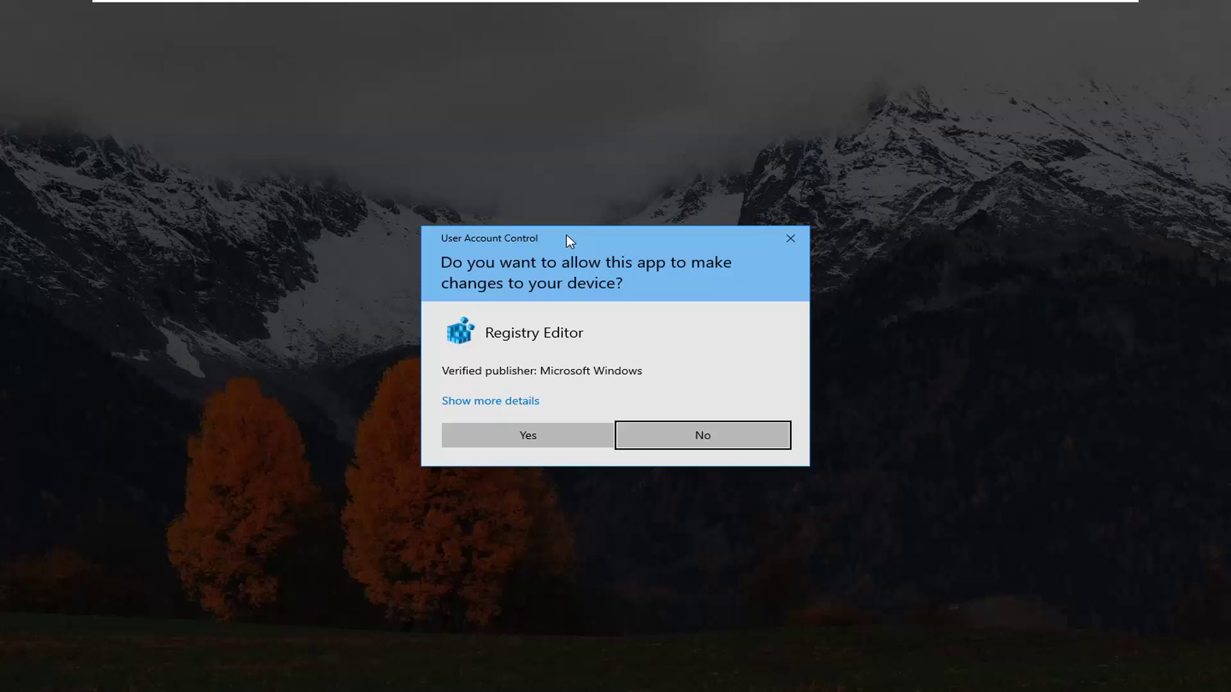
pyautogui.click(515, 435)
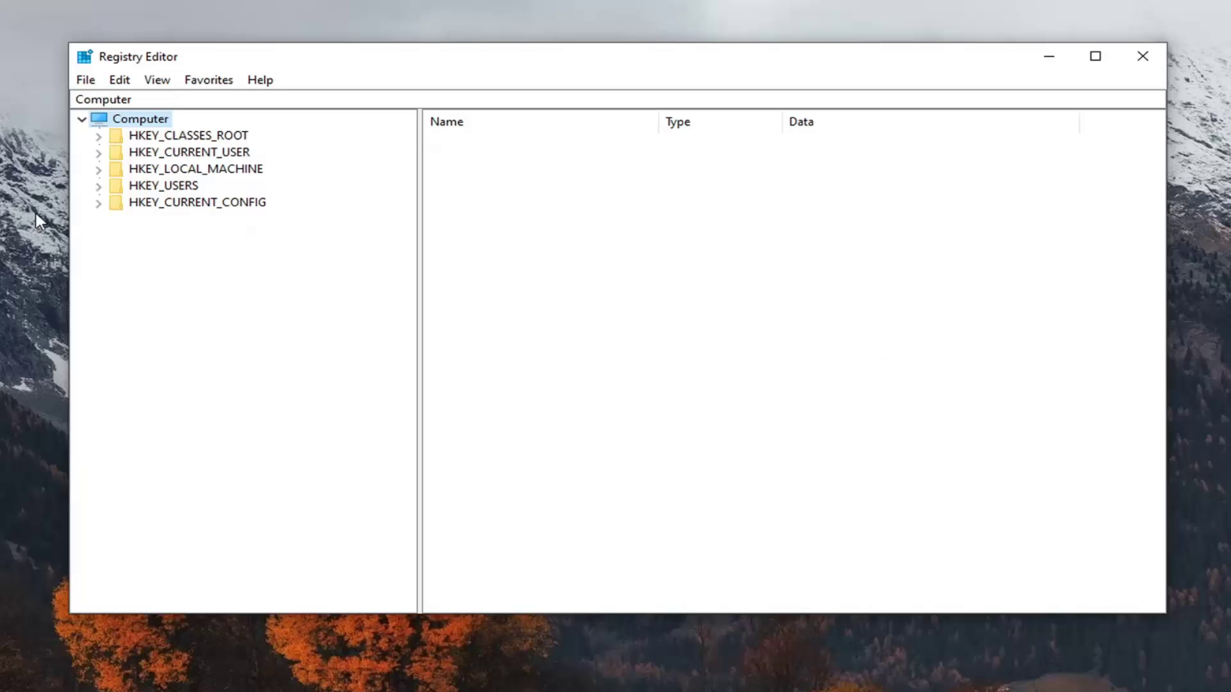
pyautogui.click(85, 79)
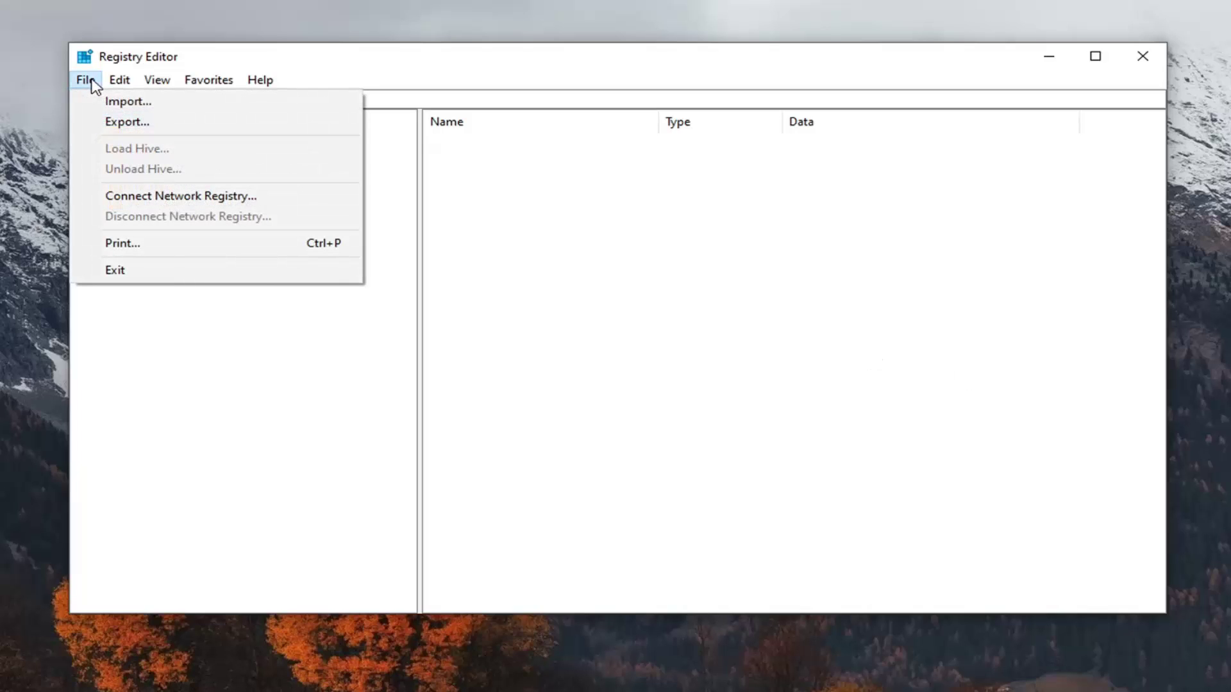
pyautogui.click(115, 122)
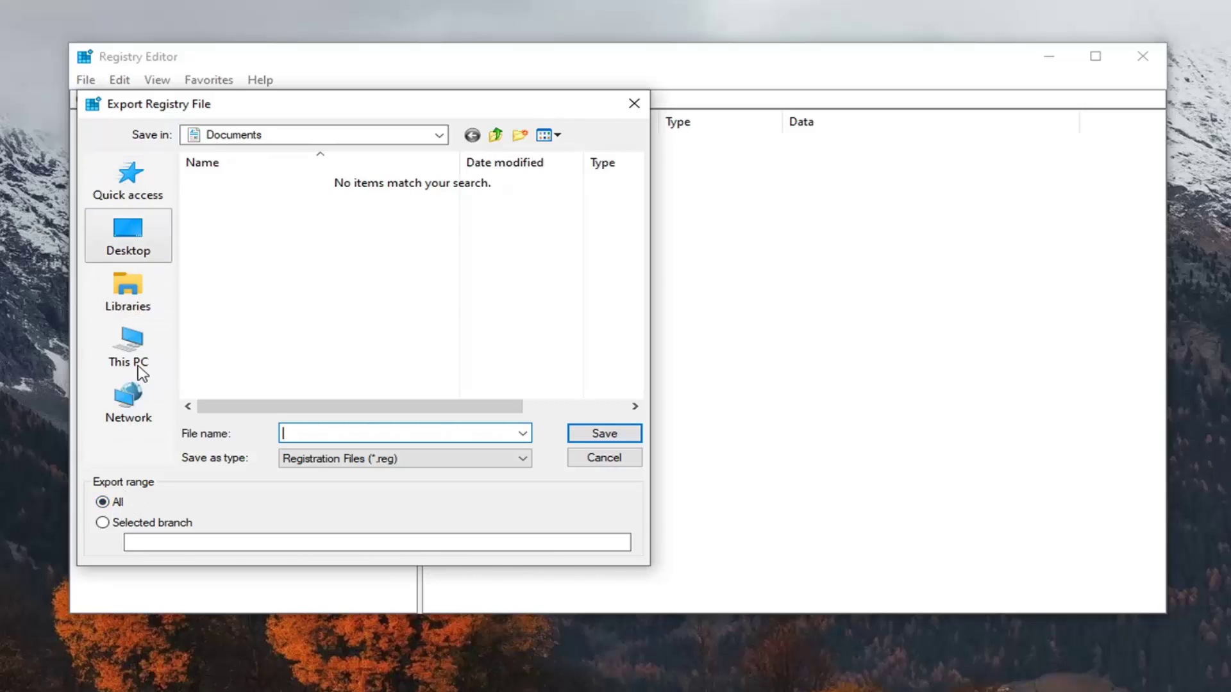
pyautogui.click(604, 458)
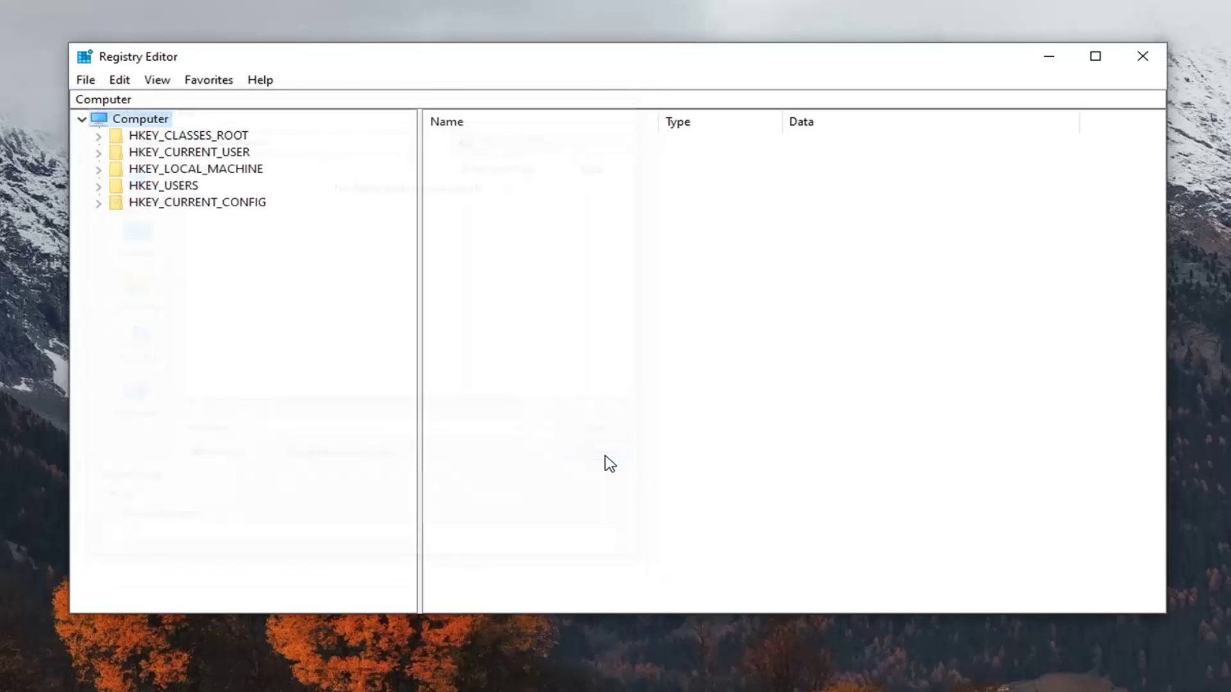
pyautogui.click(86, 80)
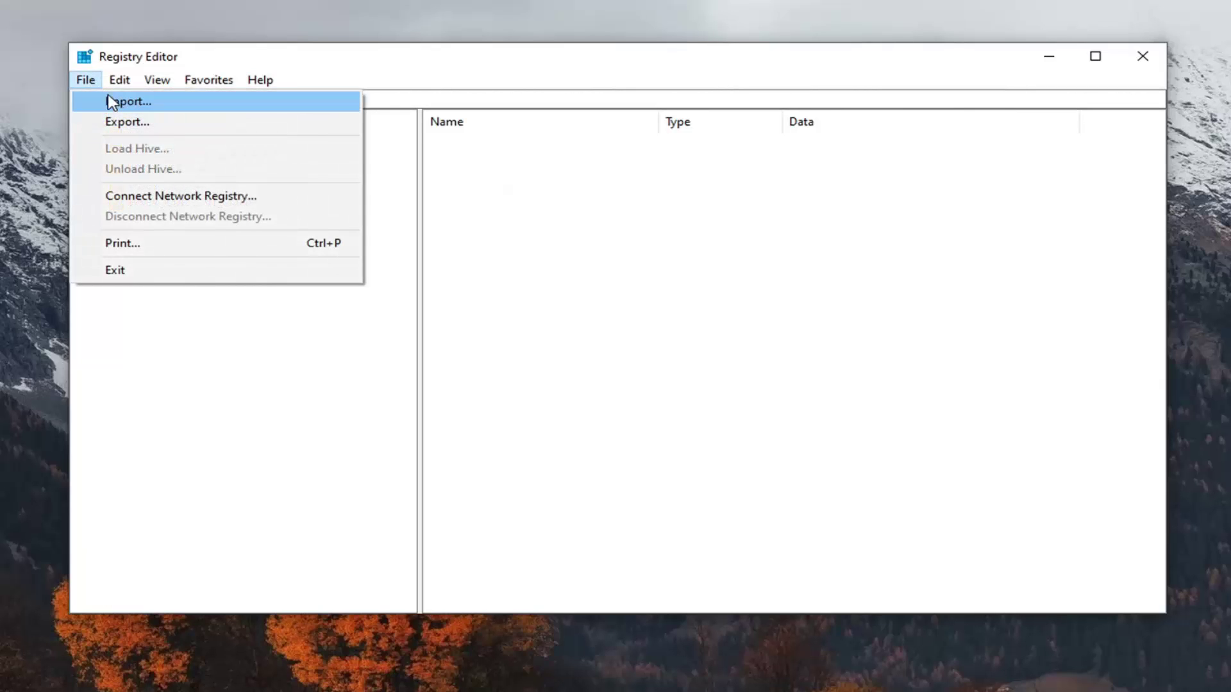
pyautogui.click(119, 100)
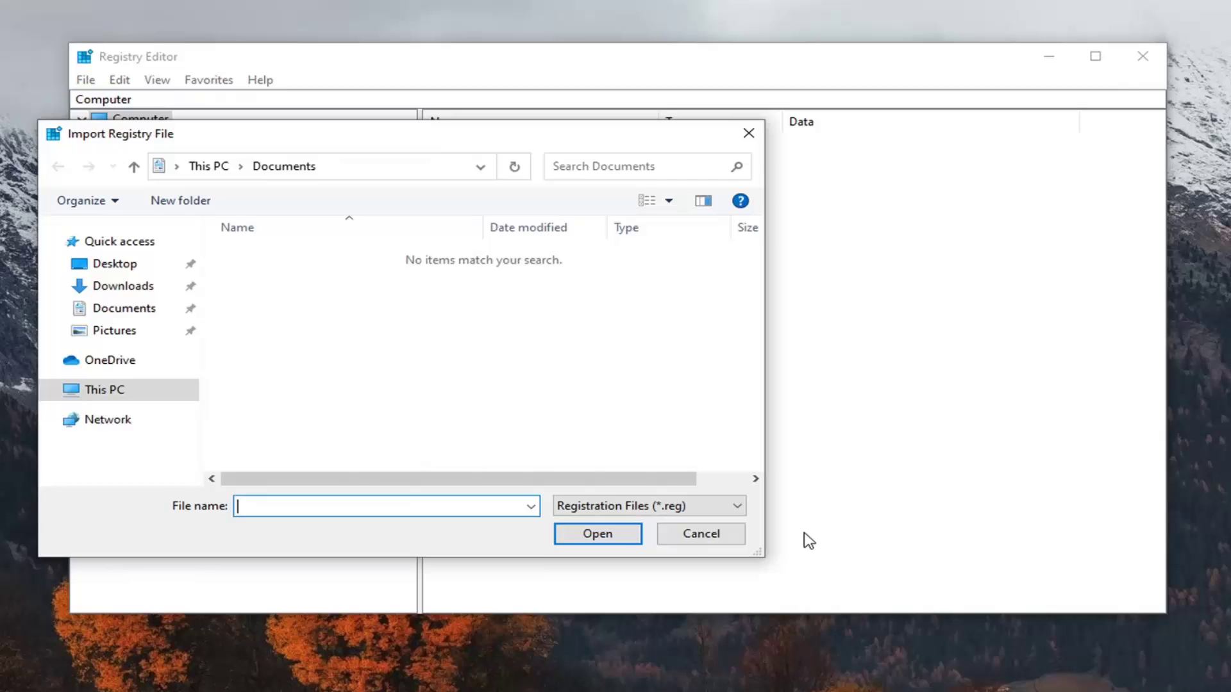
pyautogui.click(702, 534)
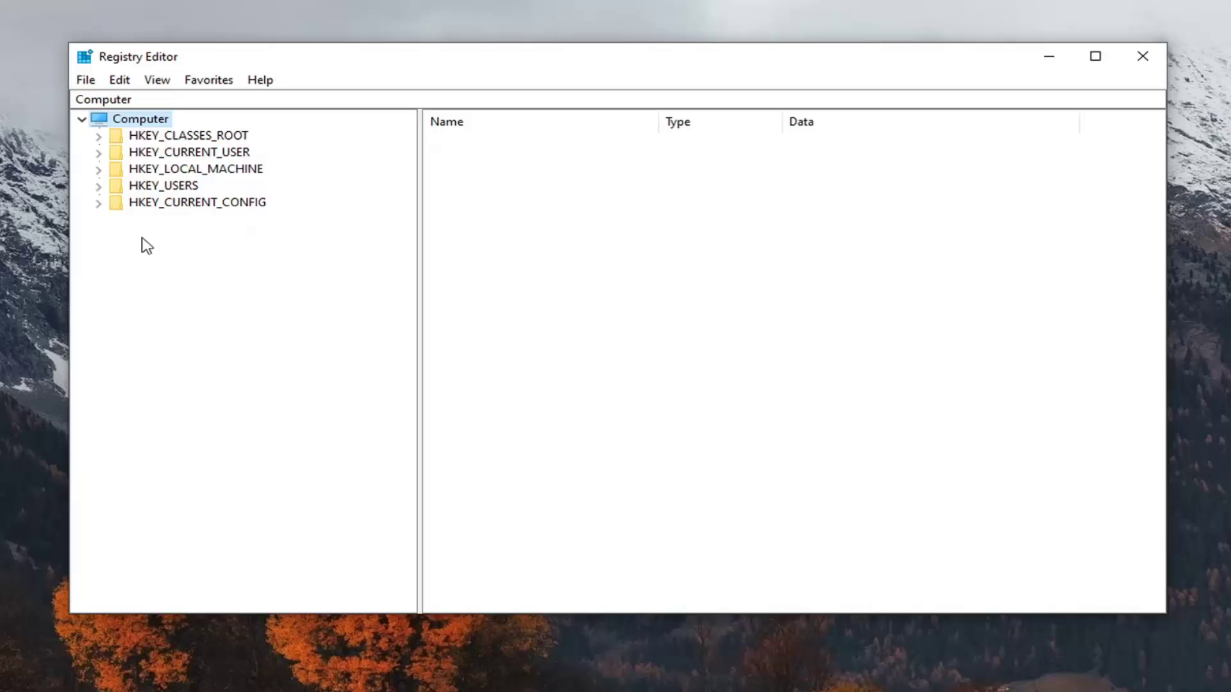
# - Expand the tree down to HKEY_LOCAL_MACHINE\SOFTWARE\Policies\Microsoft and select its Windows key
pyautogui.doubleClick(219, 170)
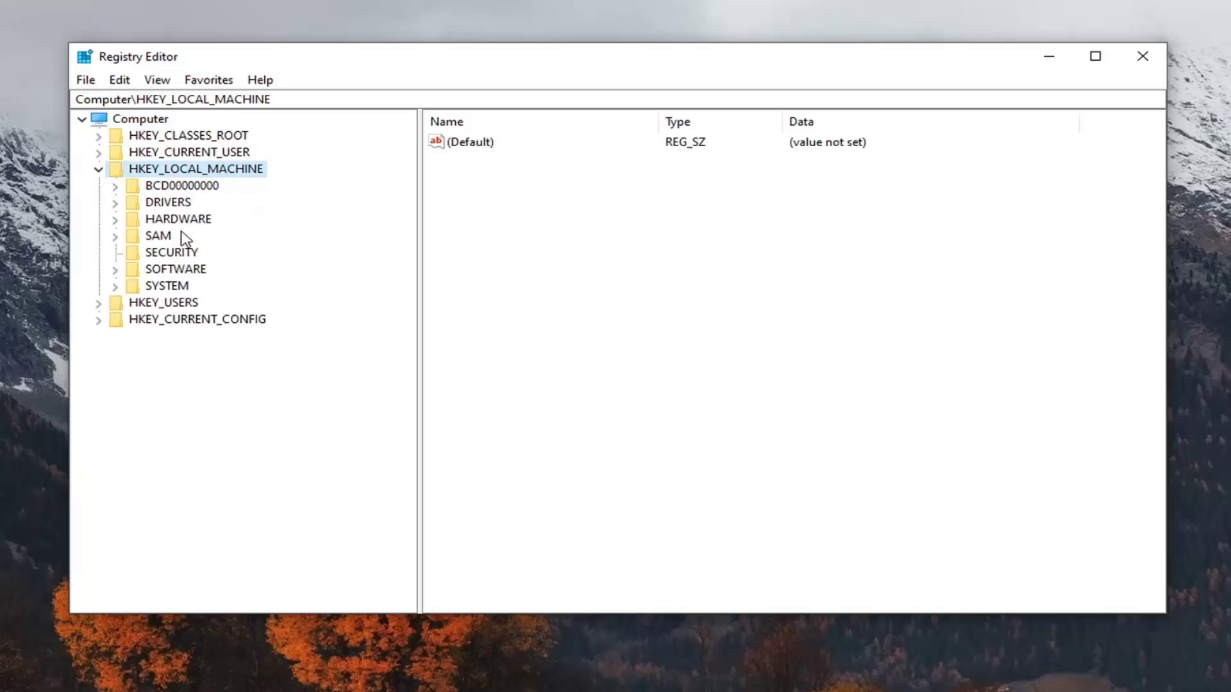
pyautogui.doubleClick(182, 270)
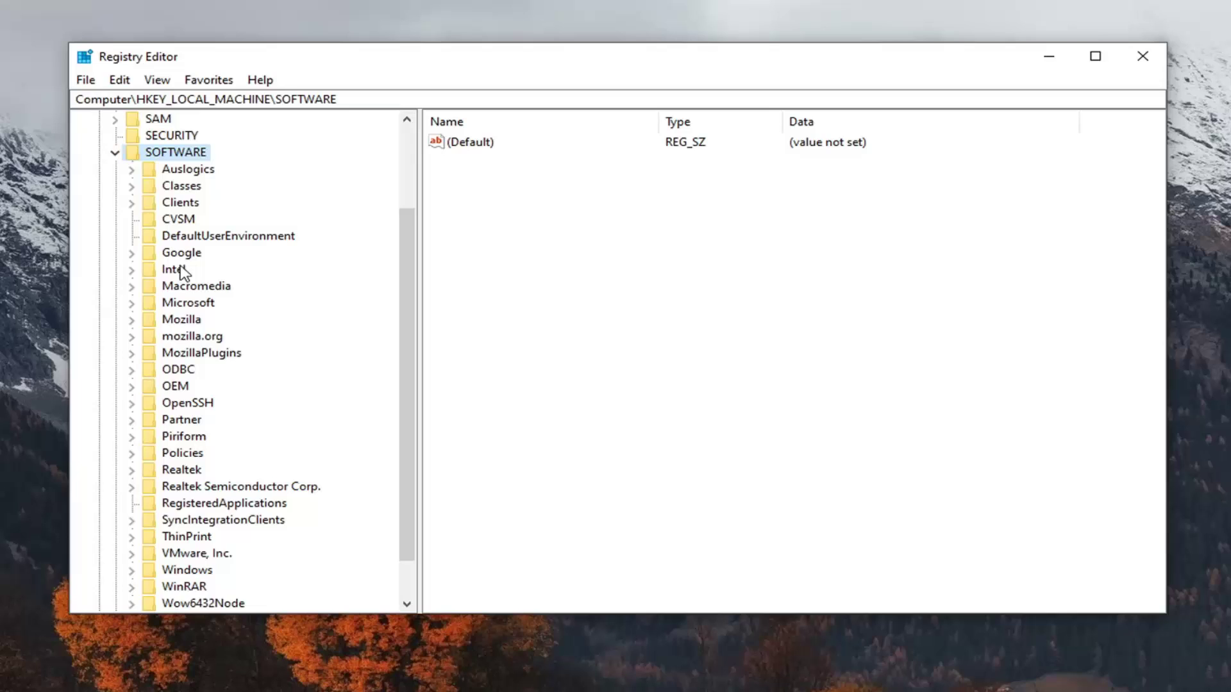
pyautogui.scroll(-1, 184, 298)
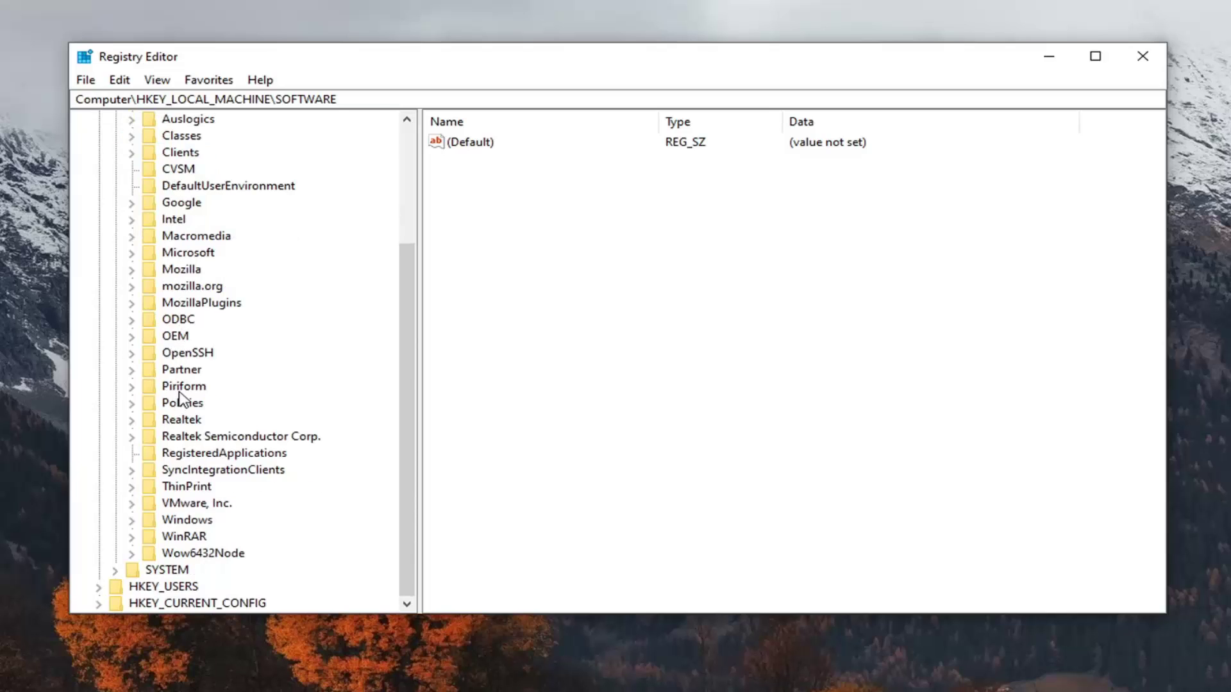
pyautogui.doubleClick(181, 402)
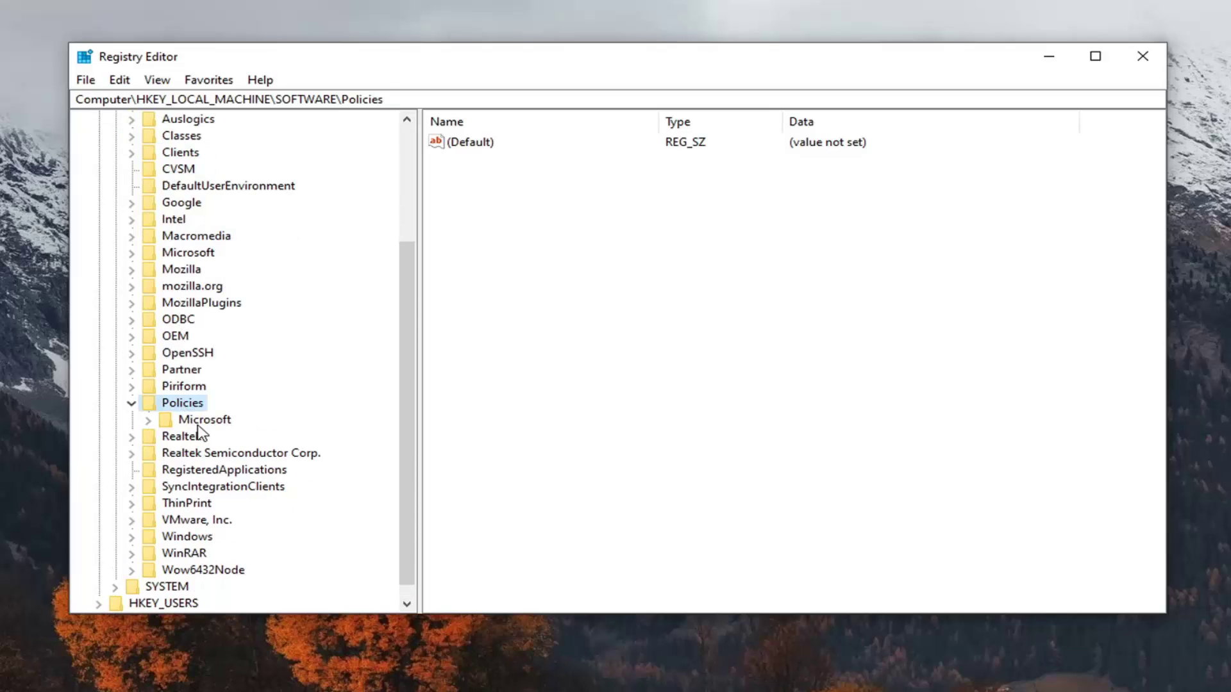
pyautogui.doubleClick(206, 420)
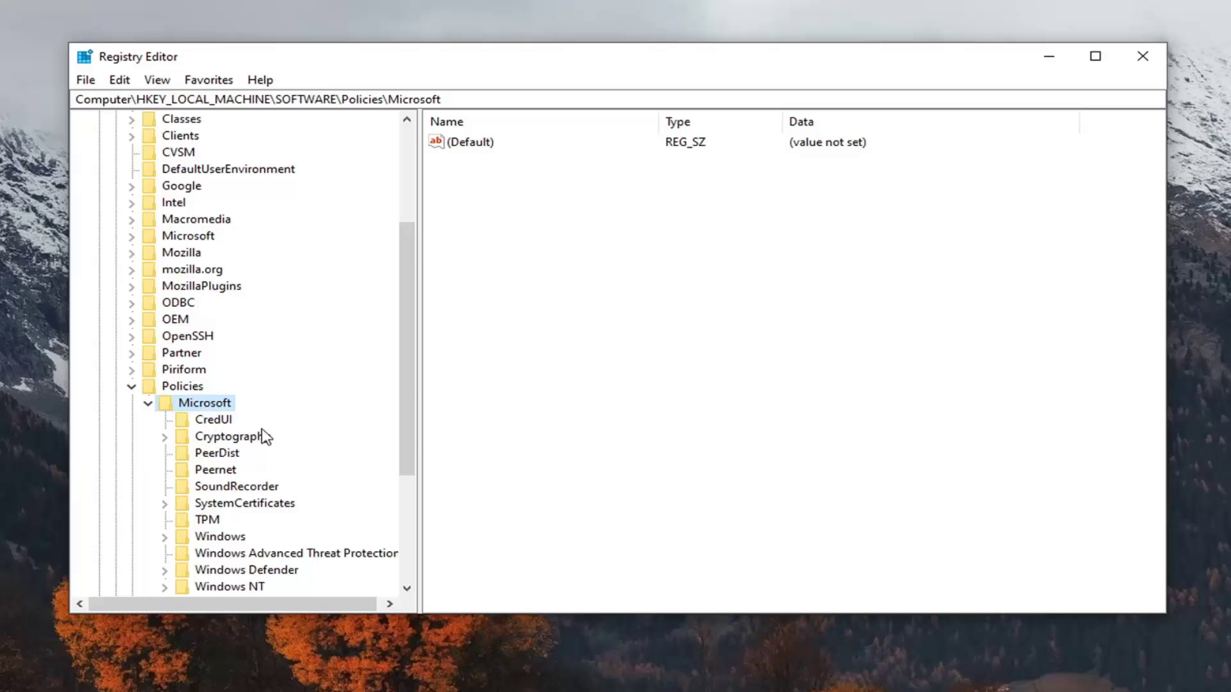
pyautogui.scroll(-1, 264, 420)
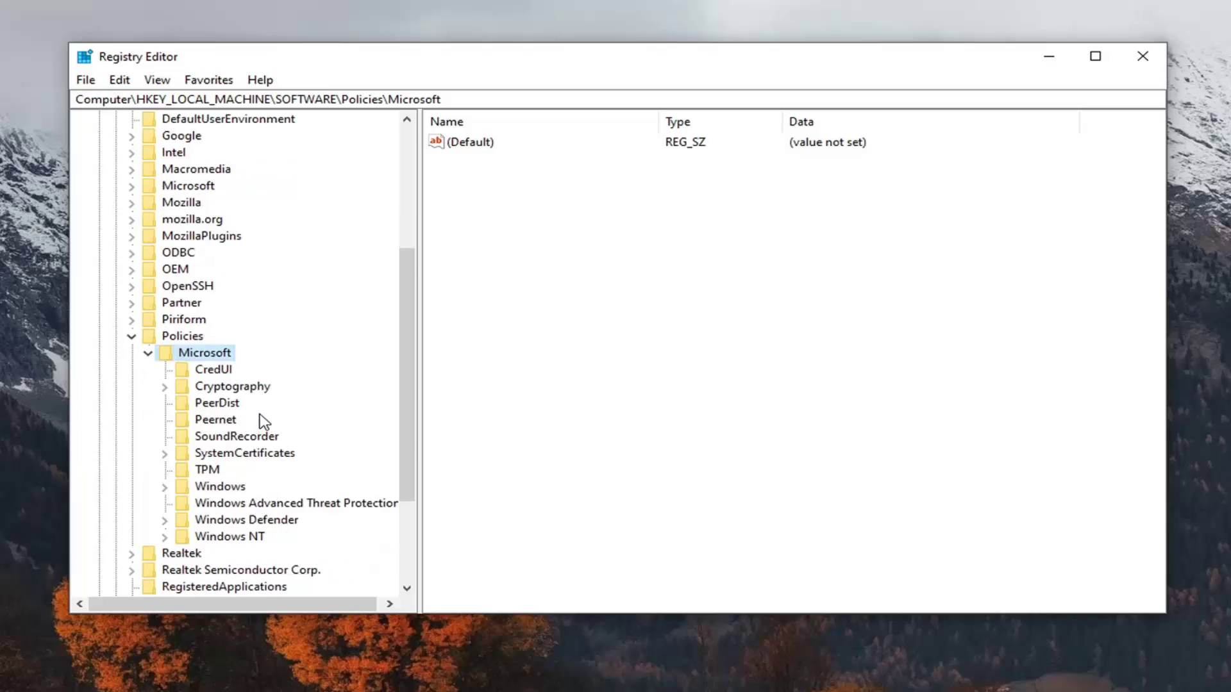
pyautogui.click(230, 491)
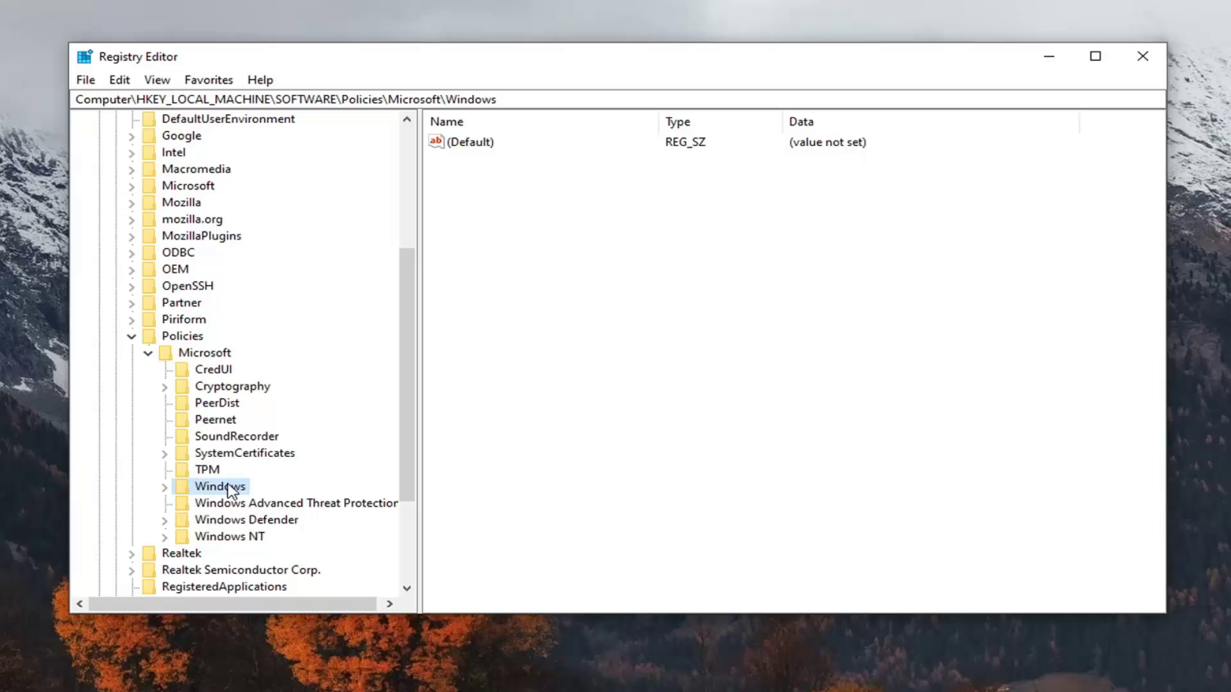
# - Create a new subkey named PowerShell under the Policies\Microsoft\Windows key
pyautogui.rightClick(231, 491)
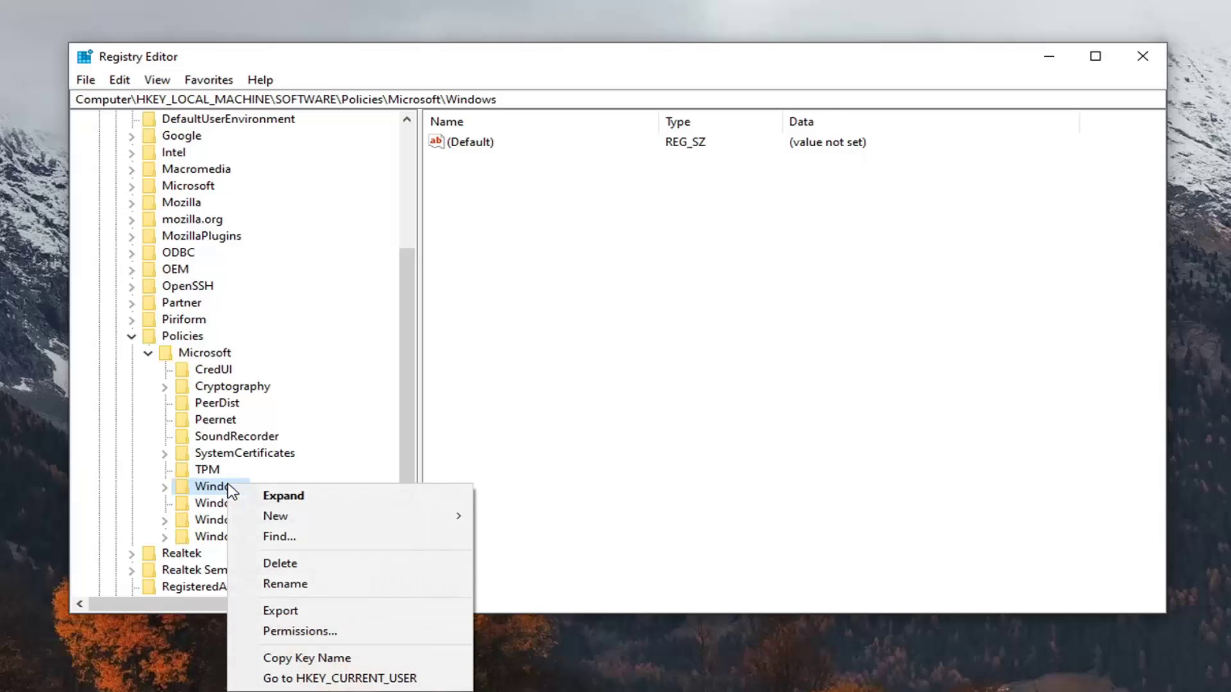
pyautogui.moveTo(276, 517)
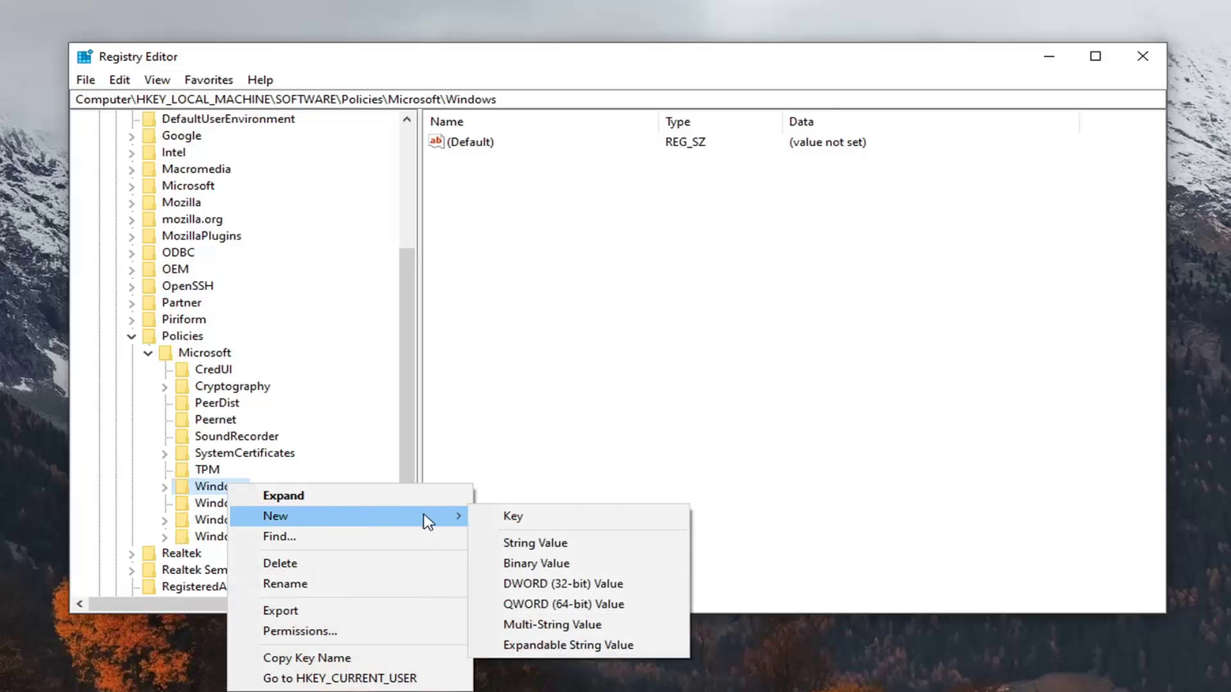
pyautogui.click(538, 518)
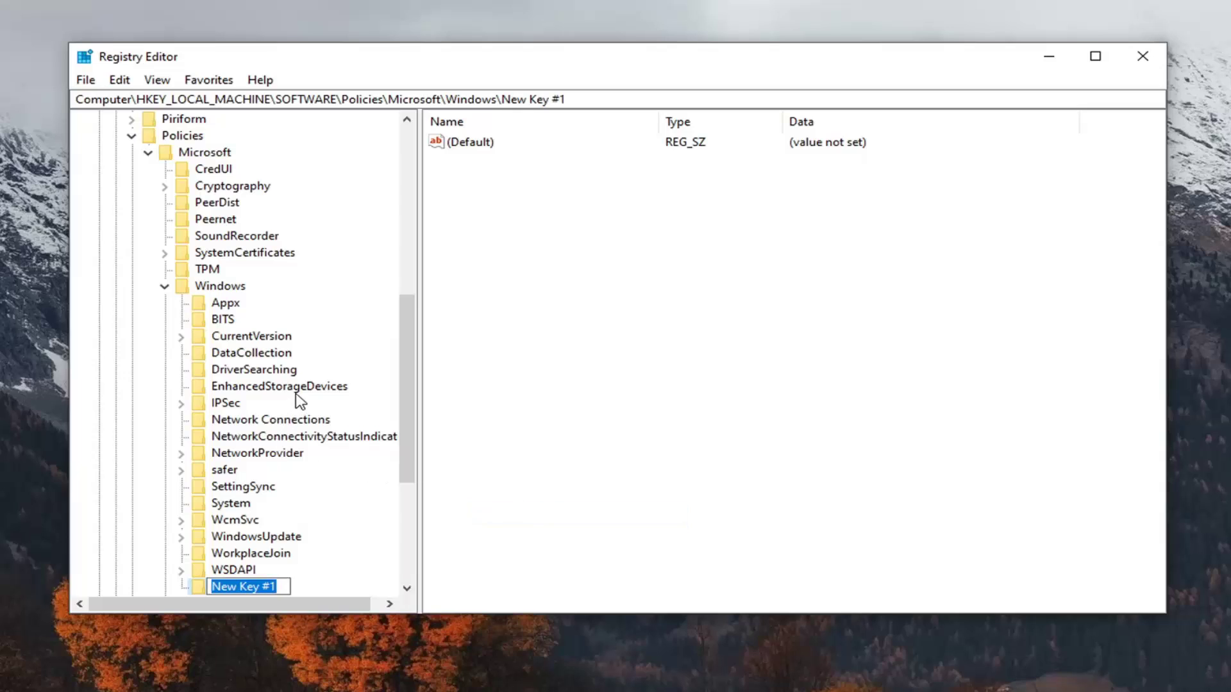
pyautogui.write('Po')
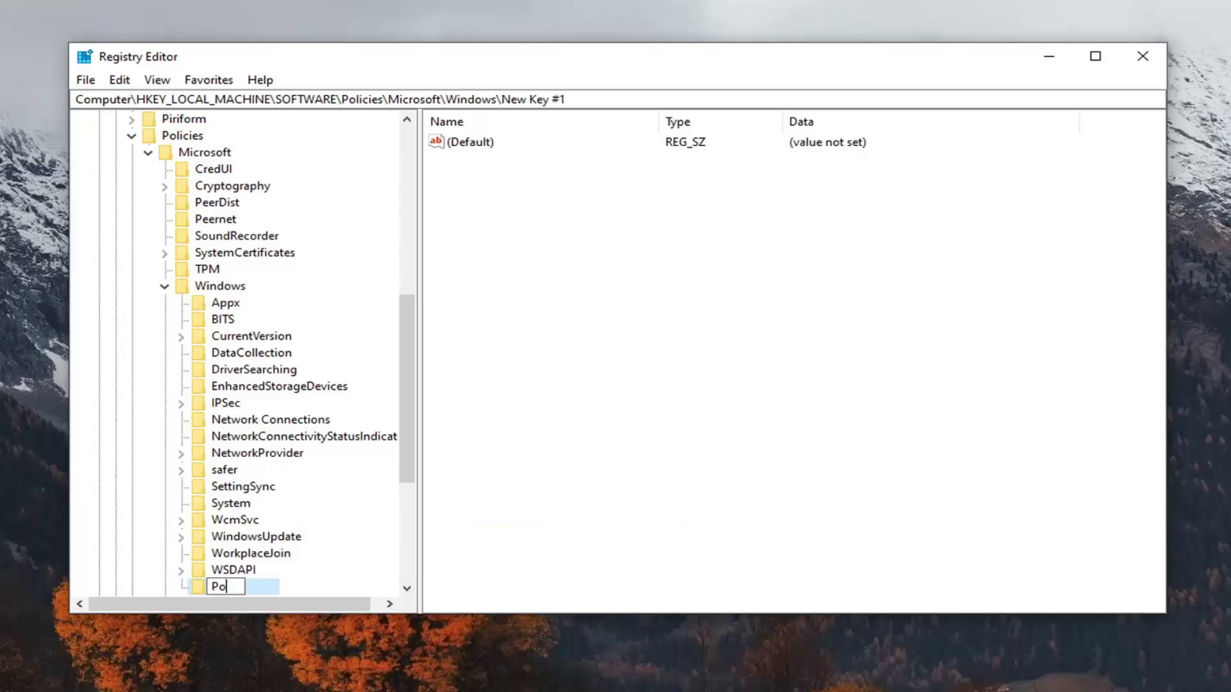
pyautogui.write('werShell')
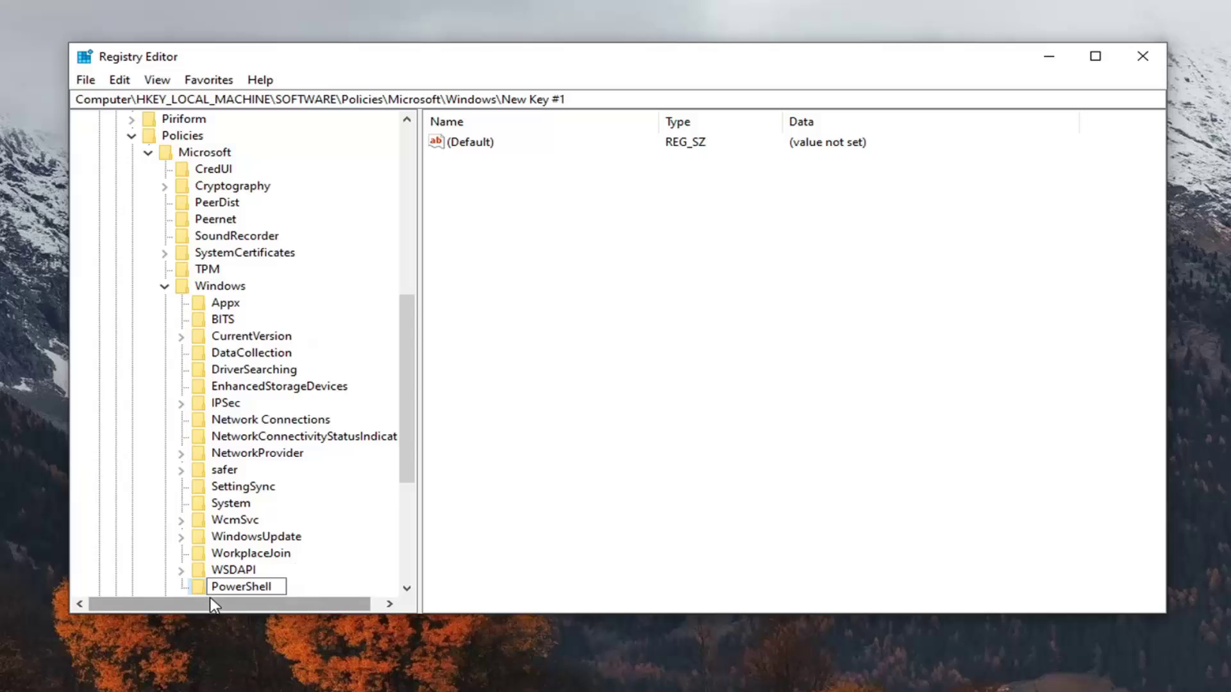
pyautogui.press('Return')
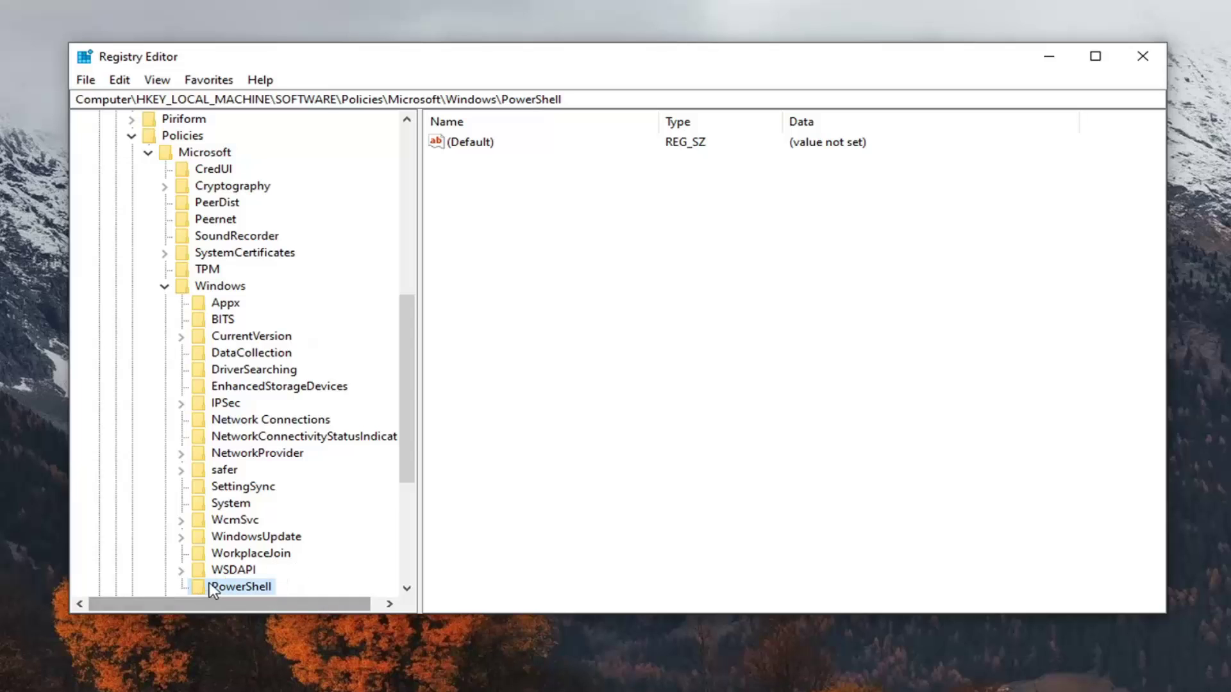
pyautogui.scroll(-1, 205, 577)
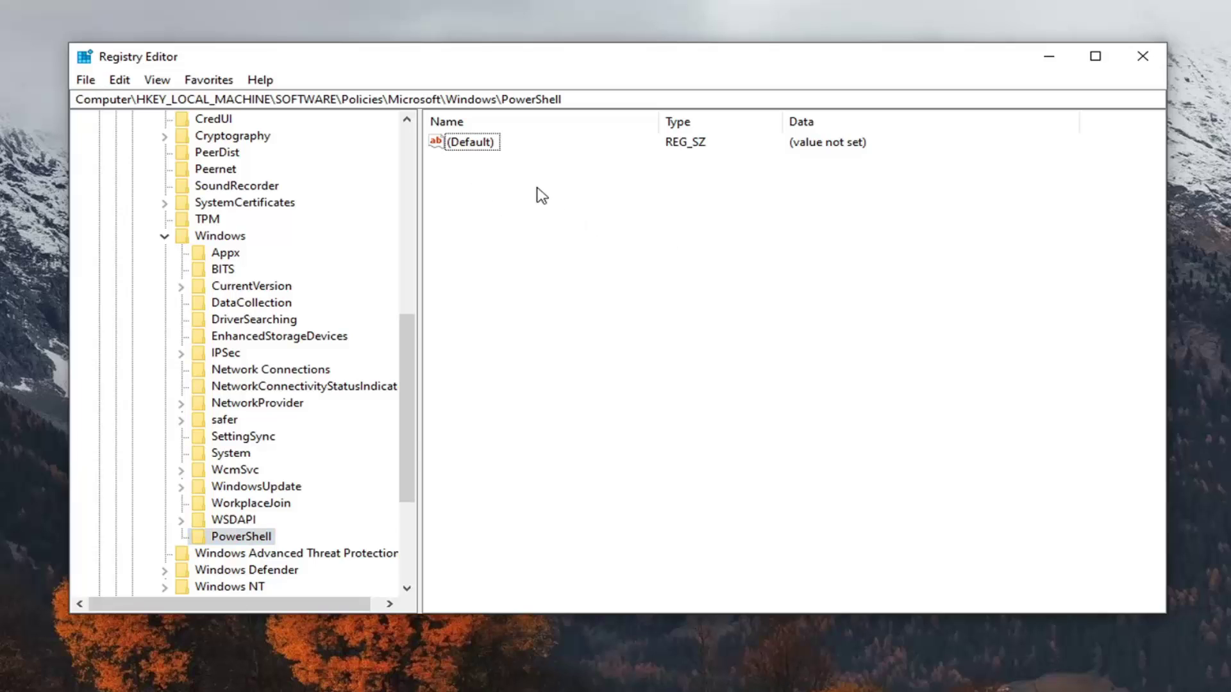
# - Add a DWORD value named EnableScripts to the PowerShell key
pyautogui.rightClick(508, 187)
pyautogui.moveTo(563, 198)
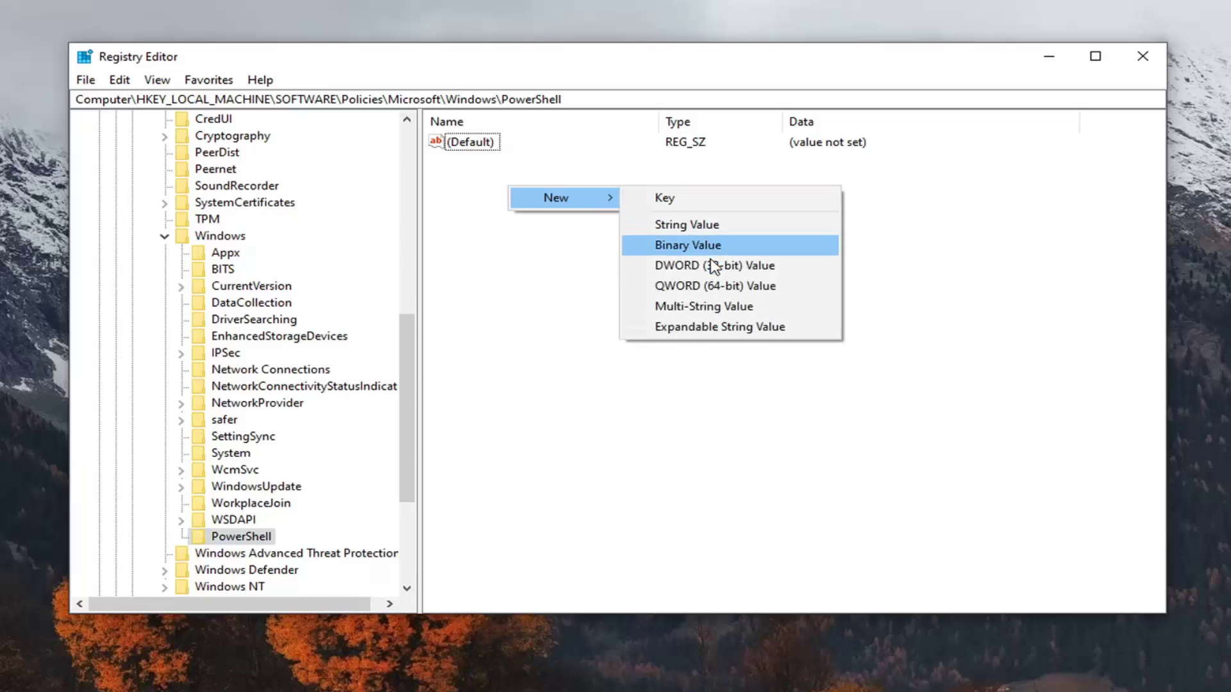
pyautogui.click(714, 265)
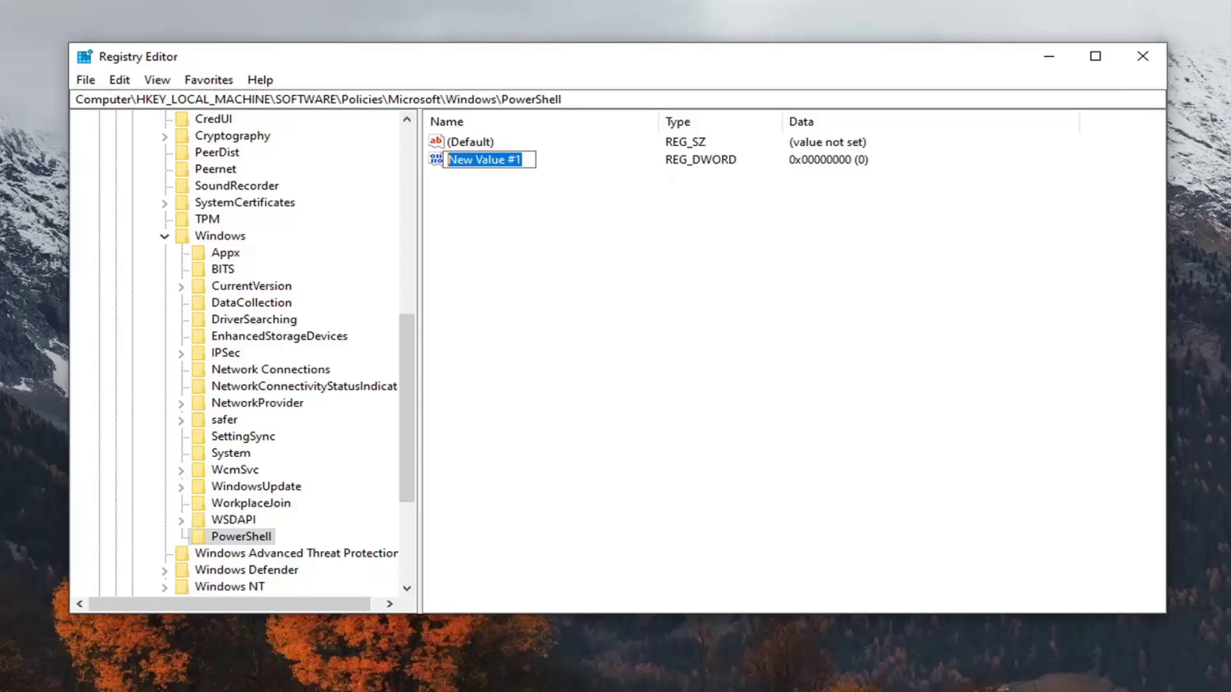
pyautogui.write('EnableS')
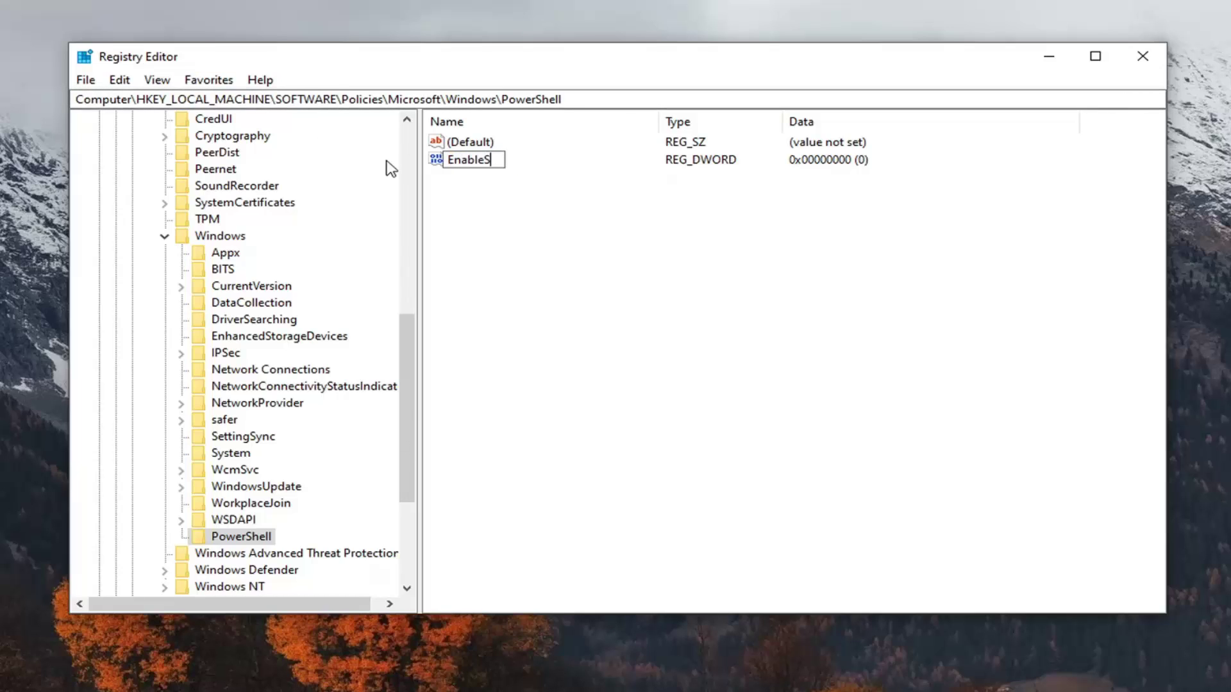
pyautogui.write('cripts')
pyautogui.press('Return')
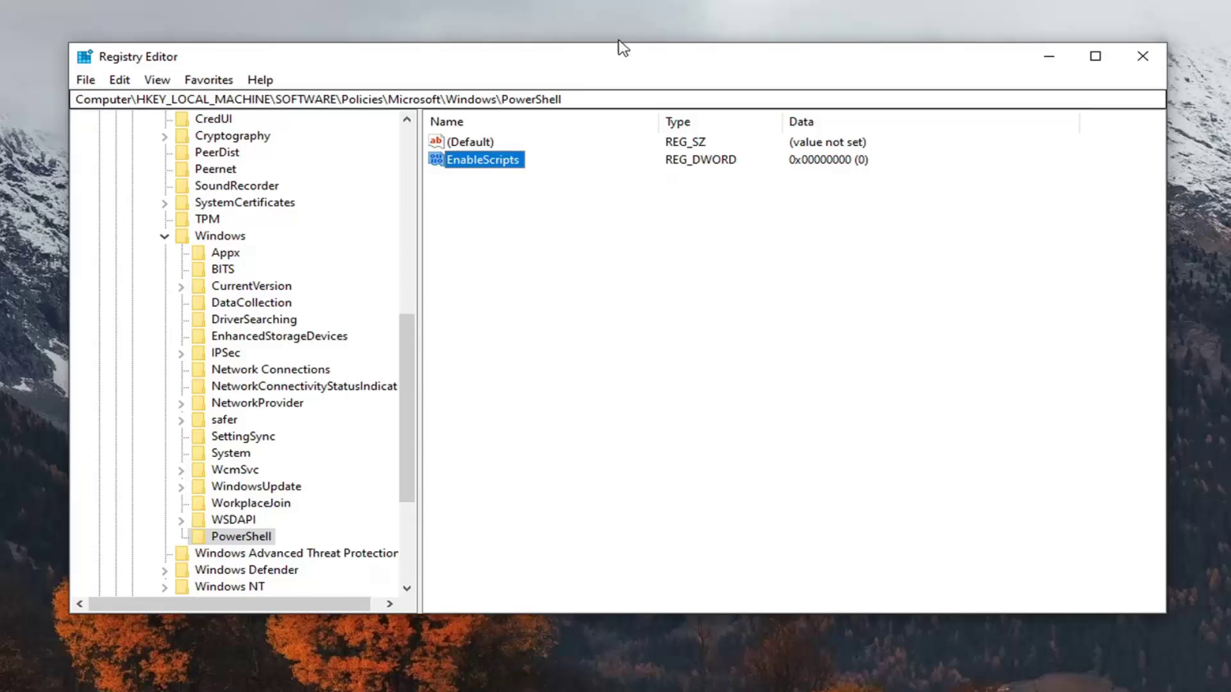
pyautogui.doubleClick(479, 164)
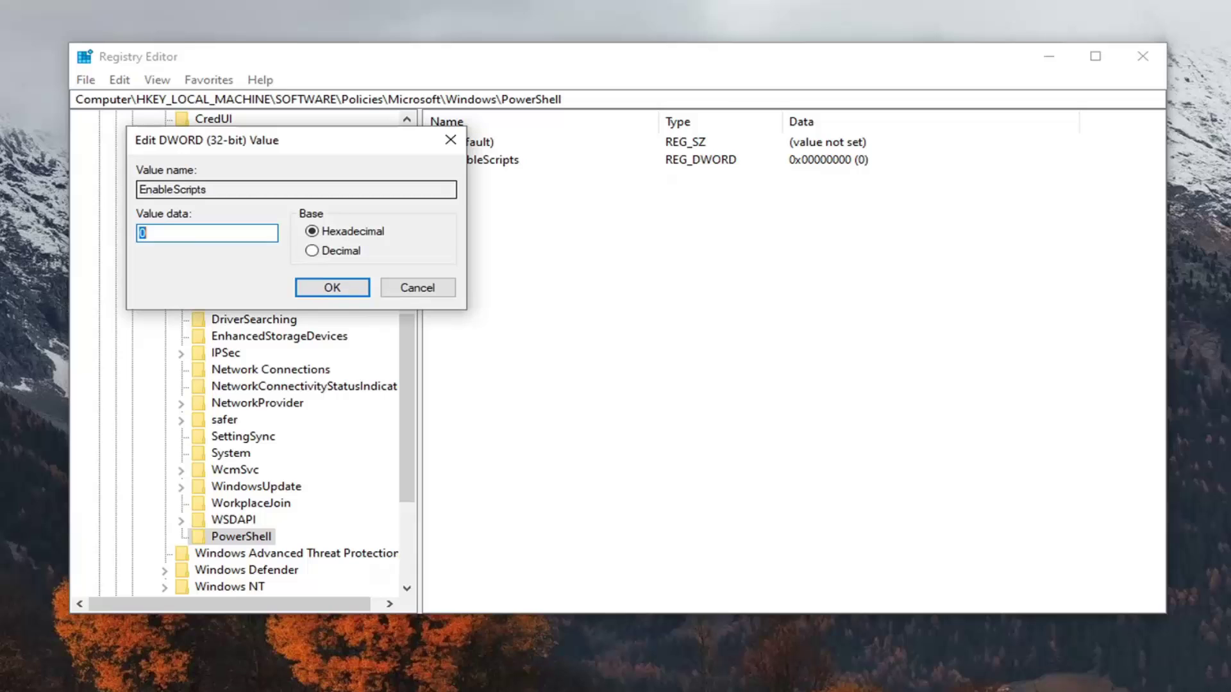
pyautogui.moveTo(307, 148); pyautogui.dragTo(604, 169)
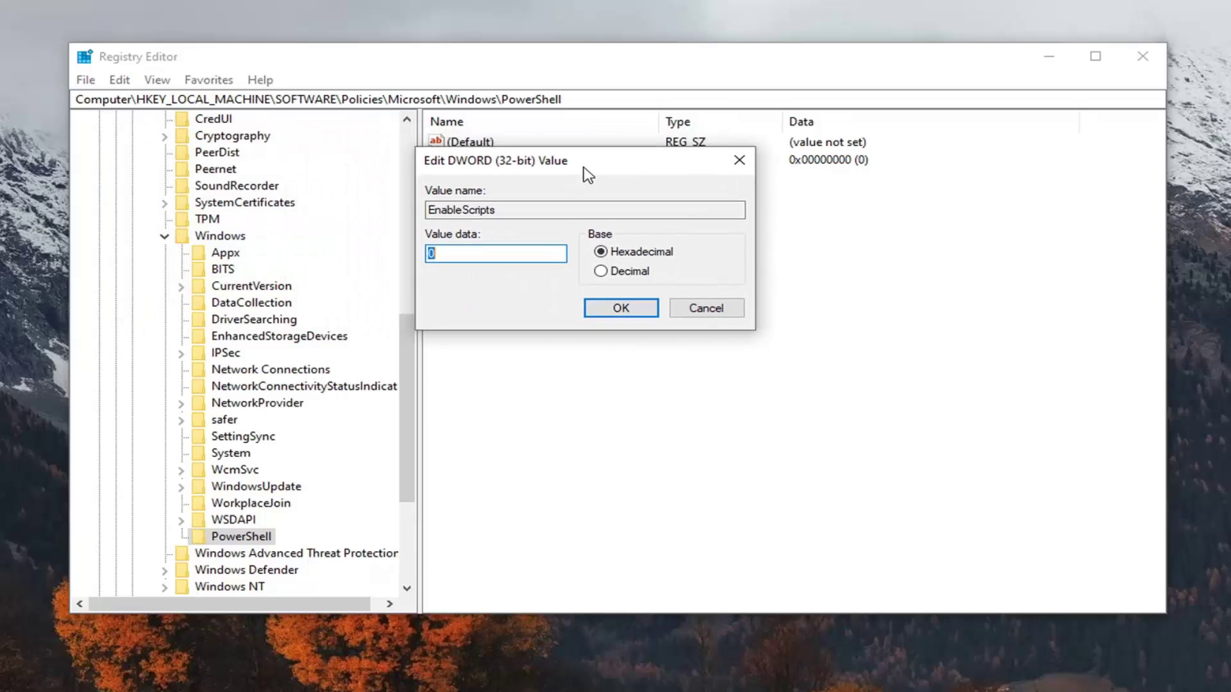
pyautogui.write('1')
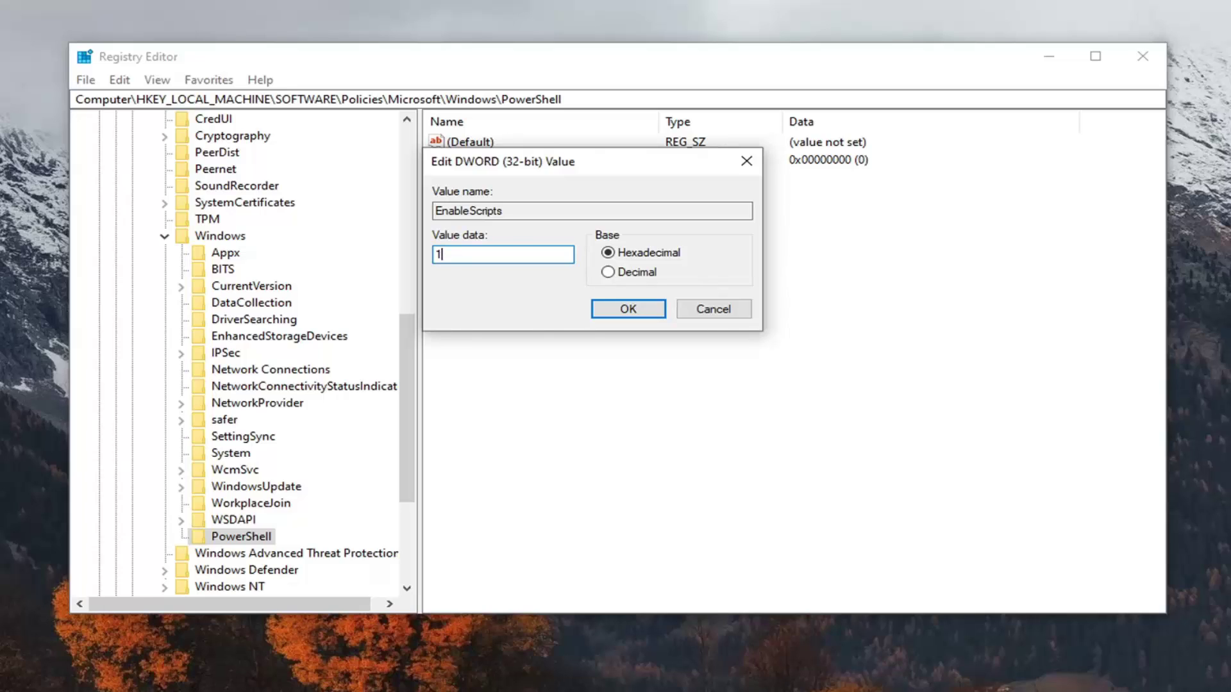
pyautogui.press('BackSpace')
pyautogui.write('0')
pyautogui.click(627, 308)
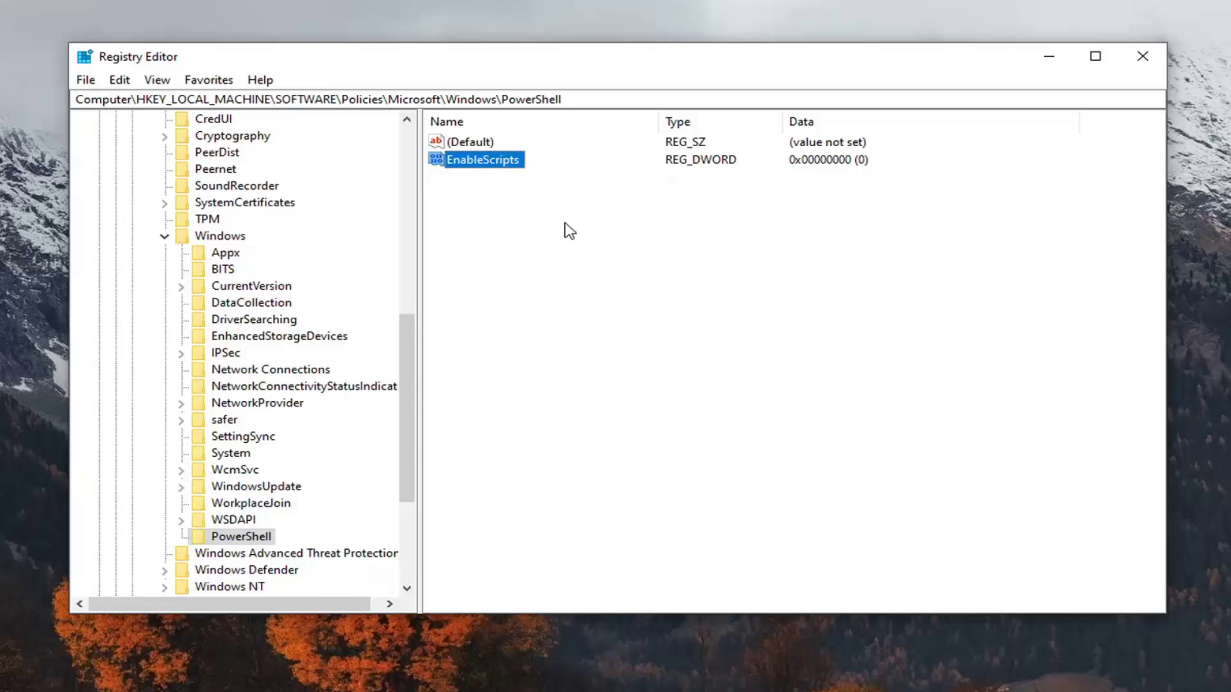
# - Add a string value named ExecutionPolicy to the PowerShell key, fixing a typo in the name
pyautogui.click(535, 205)
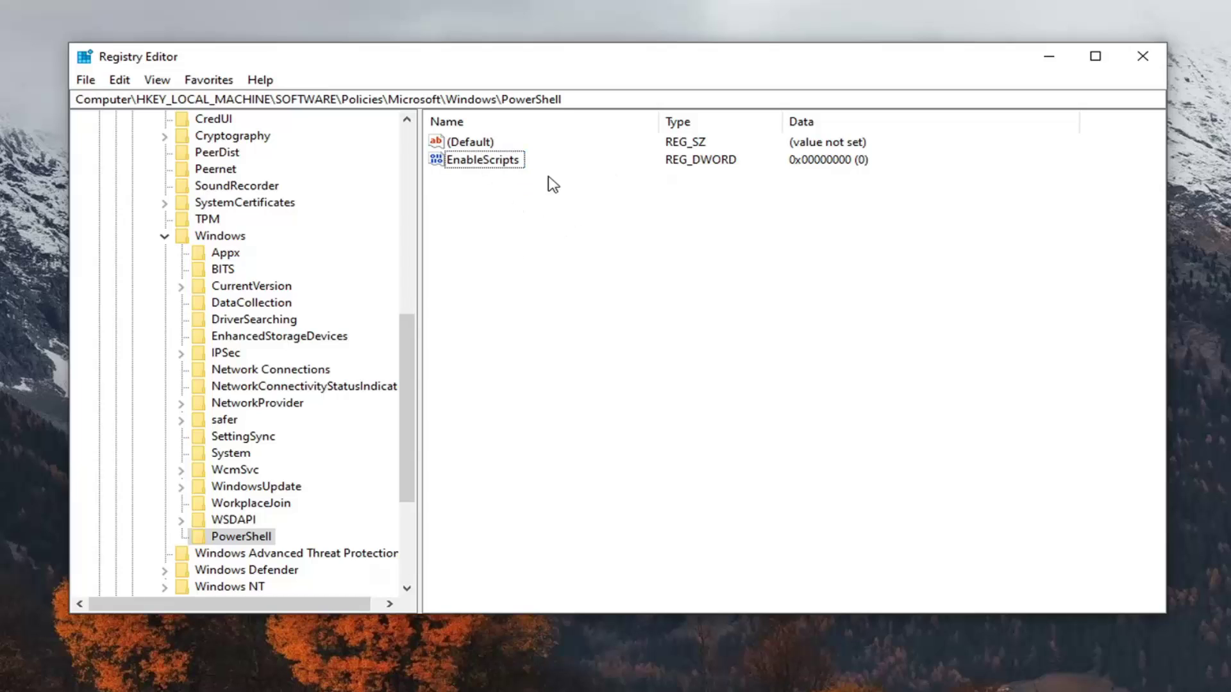
pyautogui.rightClick(560, 230)
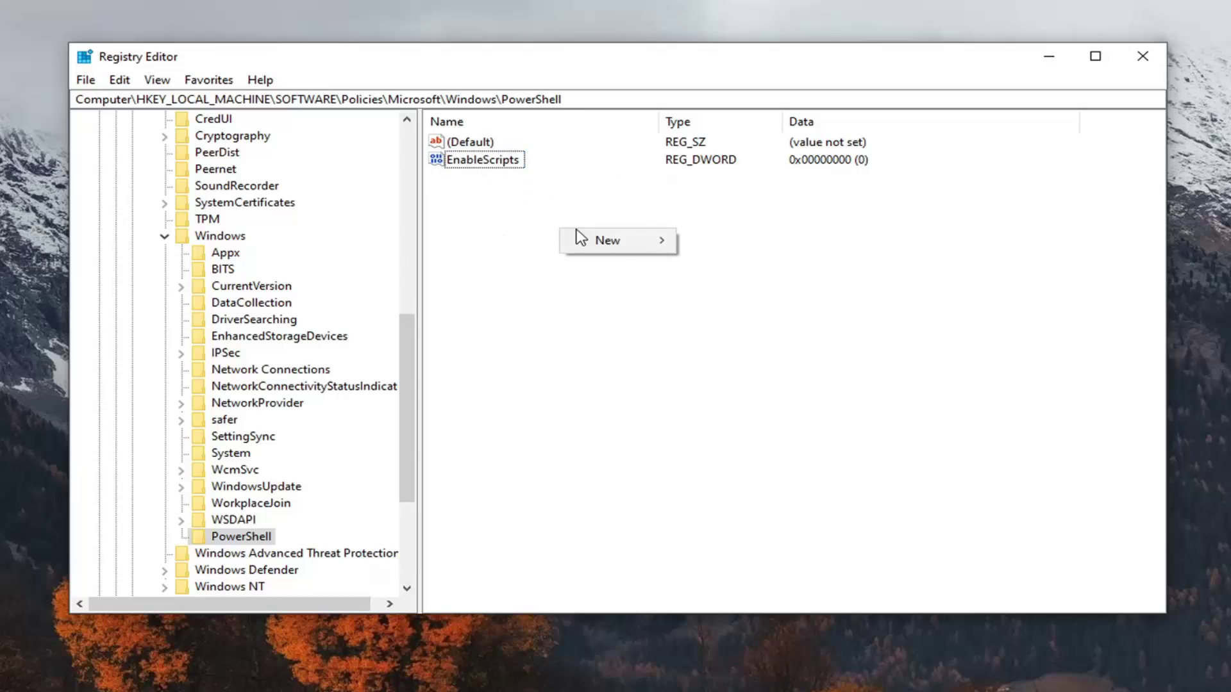
pyautogui.moveTo(611, 240)
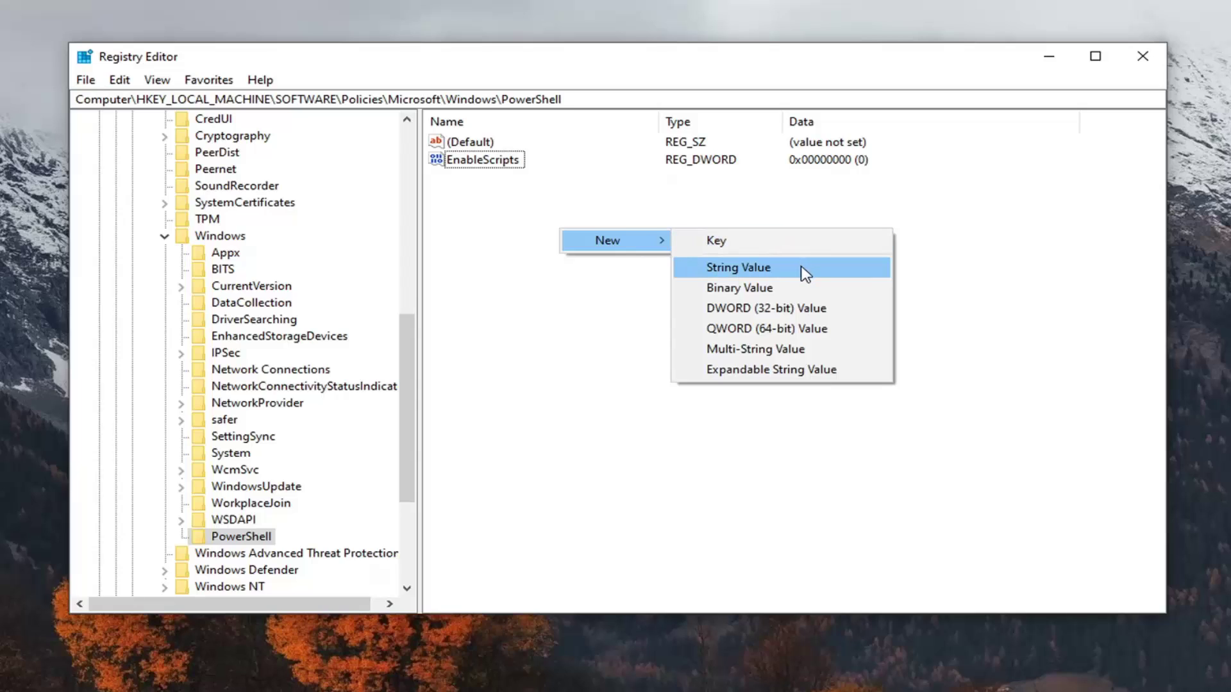
pyautogui.click(805, 273)
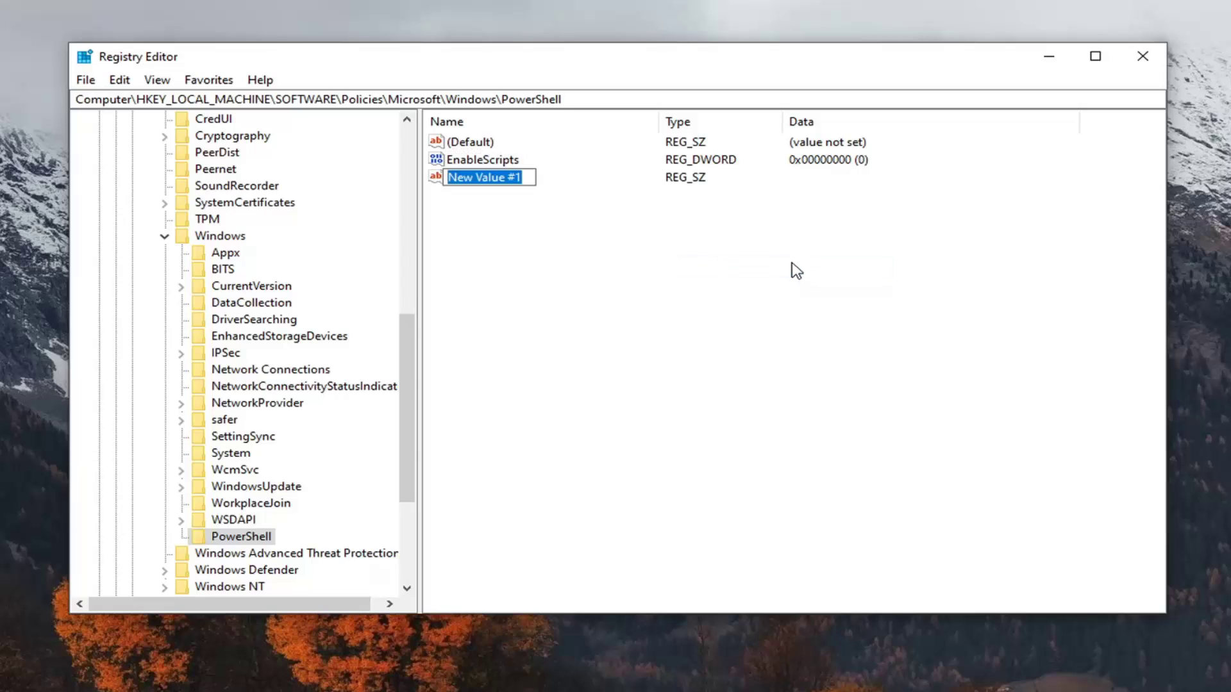
pyautogui.write('E')
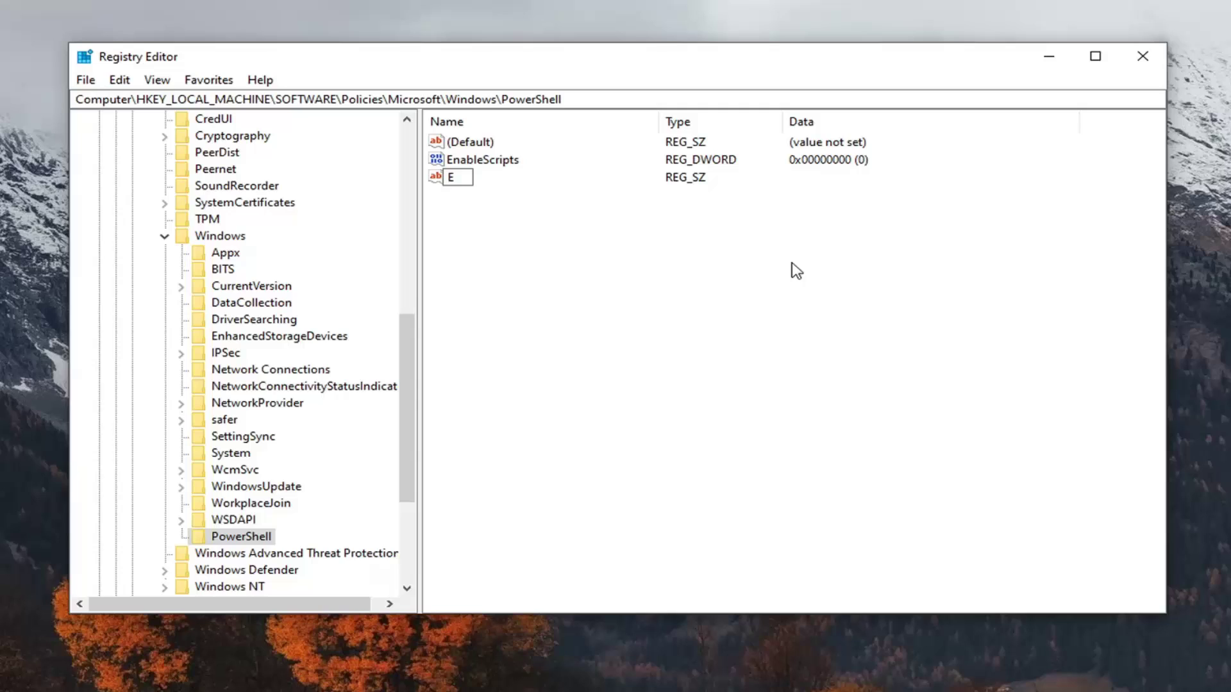
pyautogui.write('xecution(')
pyautogui.write('po')
pyautogui.press('BackSpace')
pyautogui.press('BackSpace')
pyautogui.press('BackSpace')
pyautogui.write('Poli')
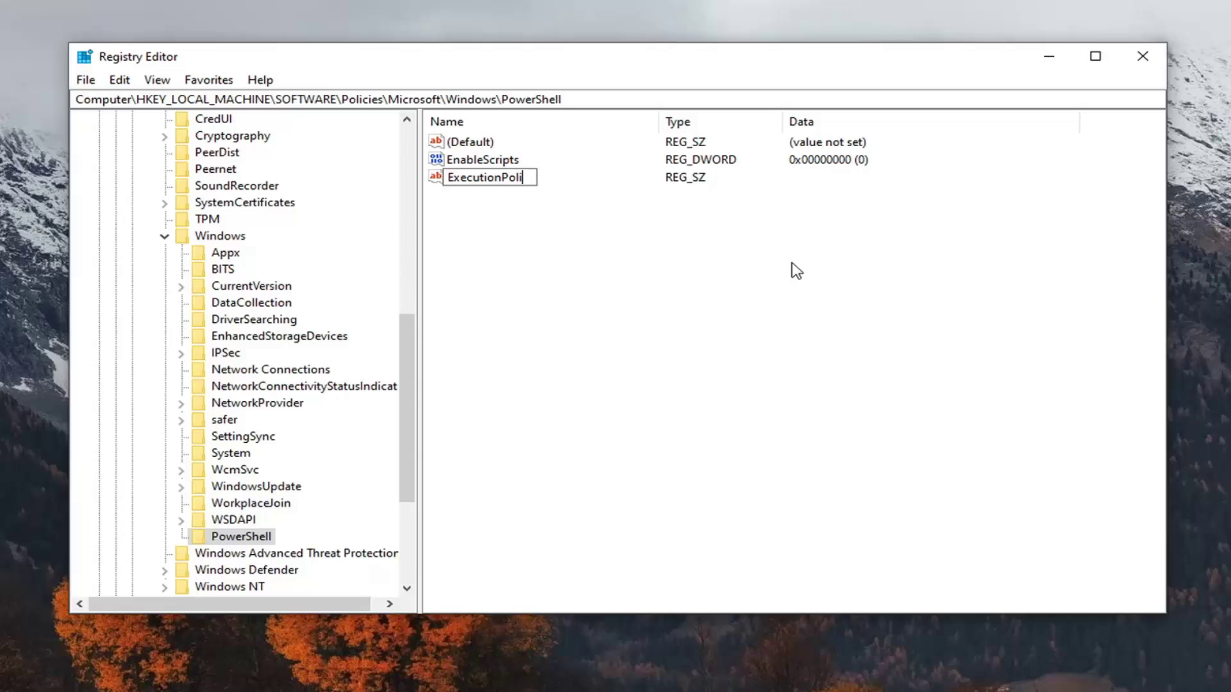
pyautogui.write('cy')
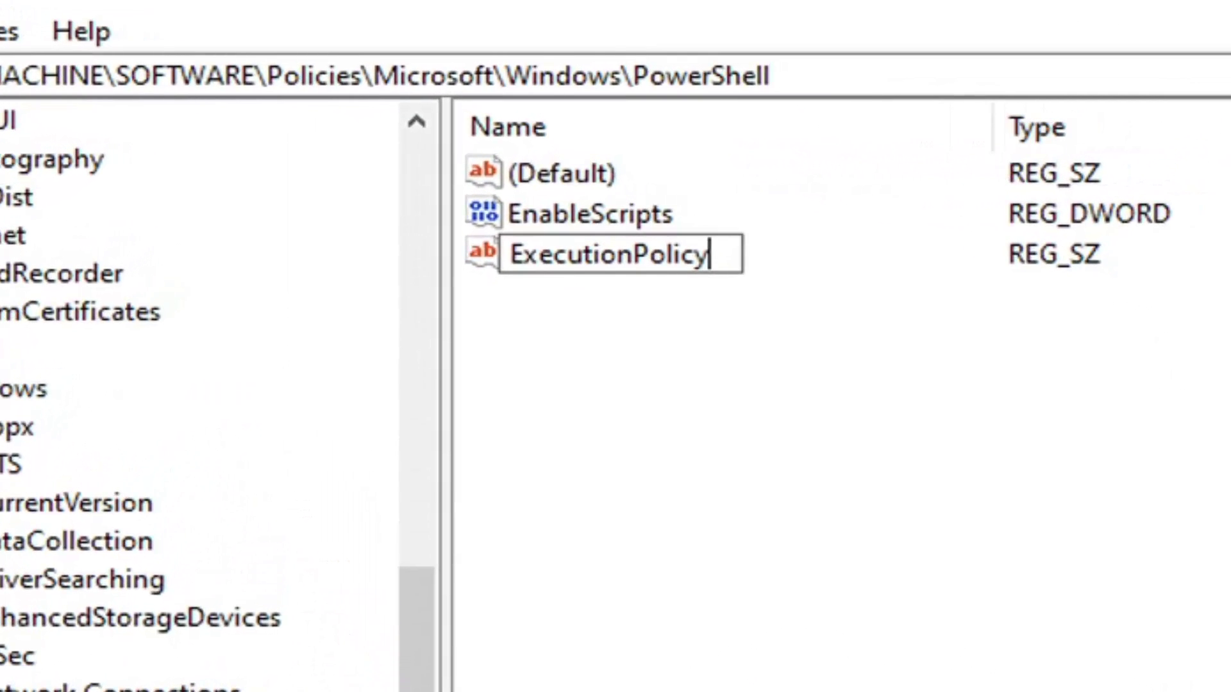
pyautogui.press('Return')
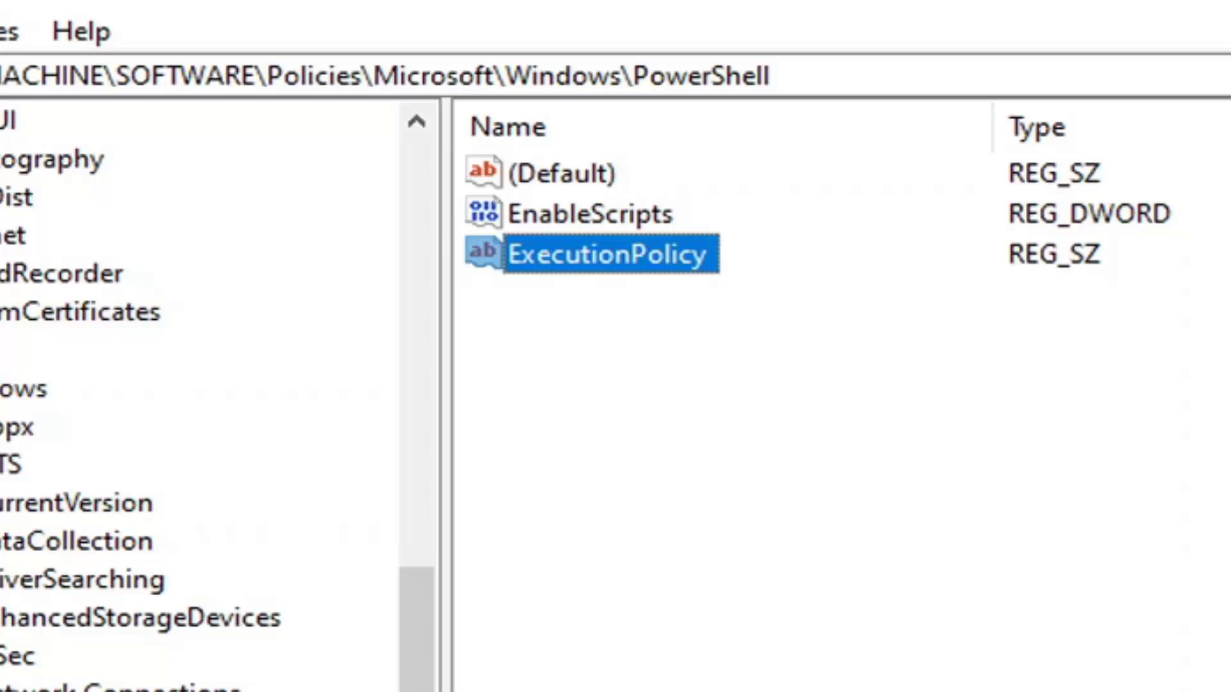
# - Set ExecutionPolicy's data to Unrestricted, after first trying AllSigned and RemoteSigned
pyautogui.doubleClick(632, 260)
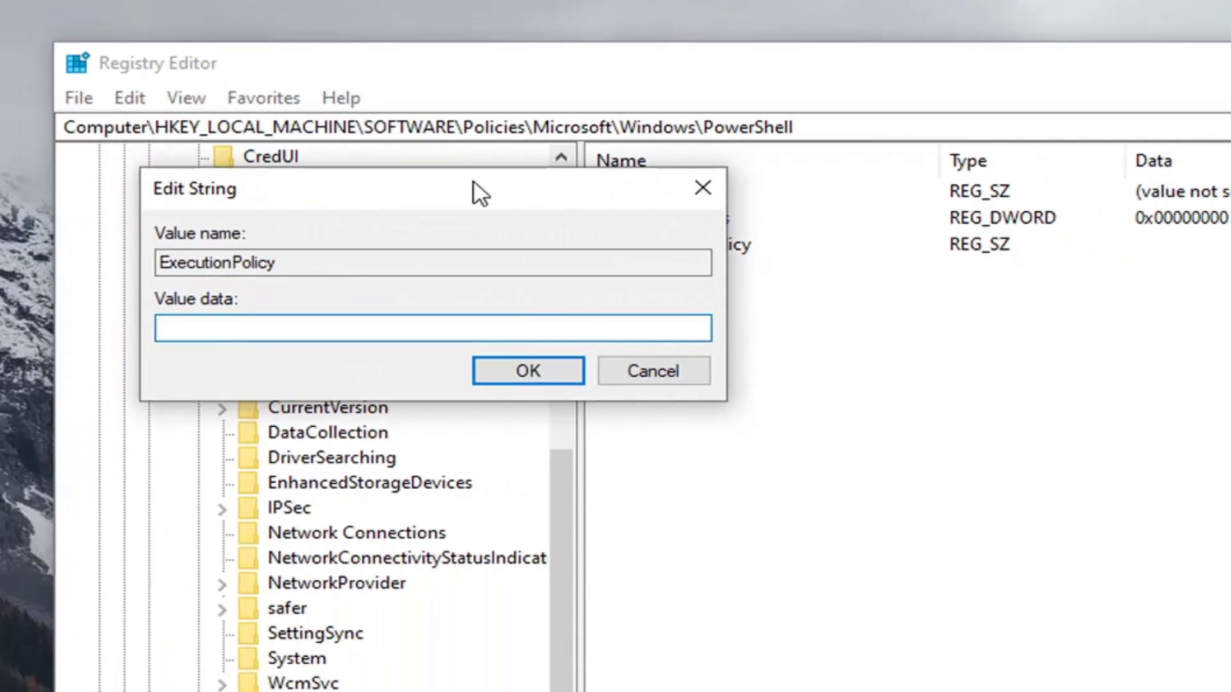
pyautogui.moveTo(475, 183); pyautogui.dragTo(951, 281)
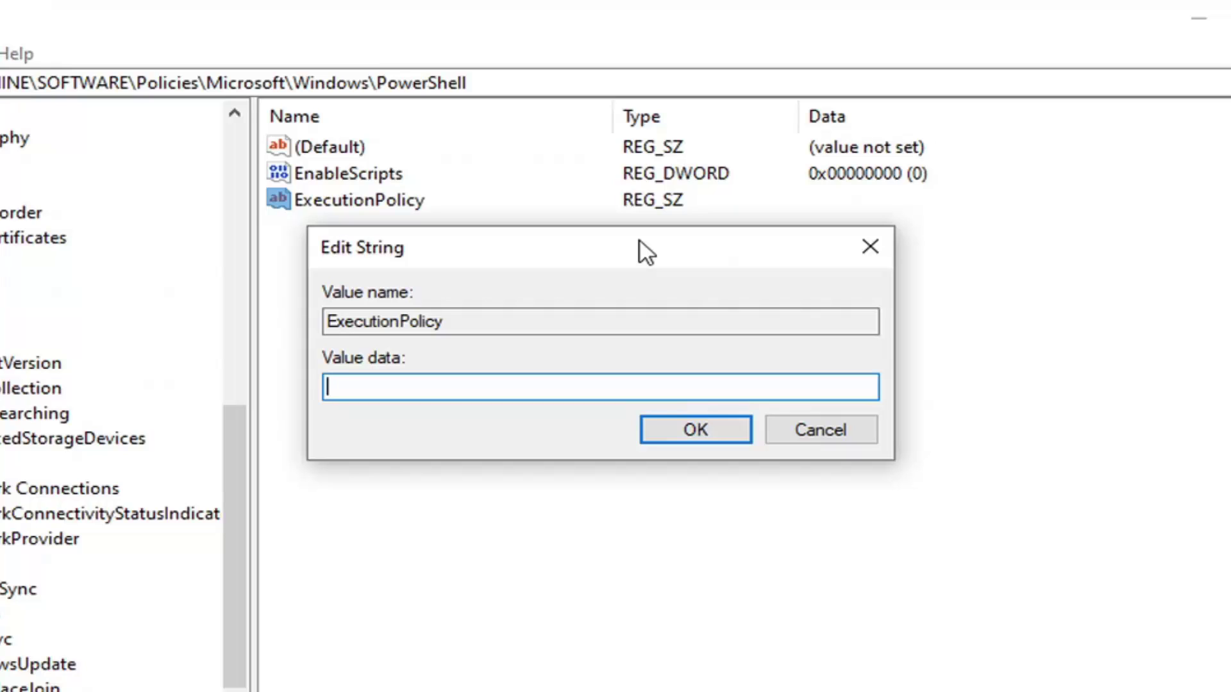
pyautogui.write('All')
pyautogui.write('o')
pyautogui.press('BackSpace')
pyautogui.write('Signed')
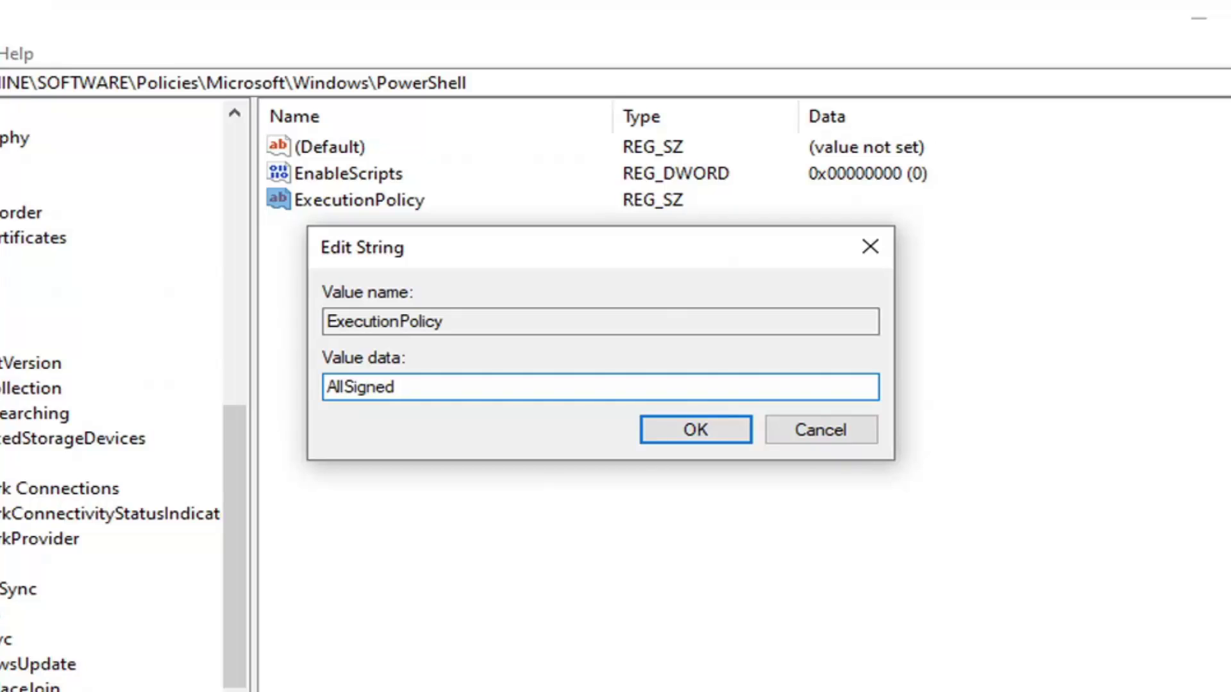
pyautogui.click(344, 386)
pyautogui.press('End')
pyautogui.hotkey('ctrl', 'a')
pyautogui.write('R')
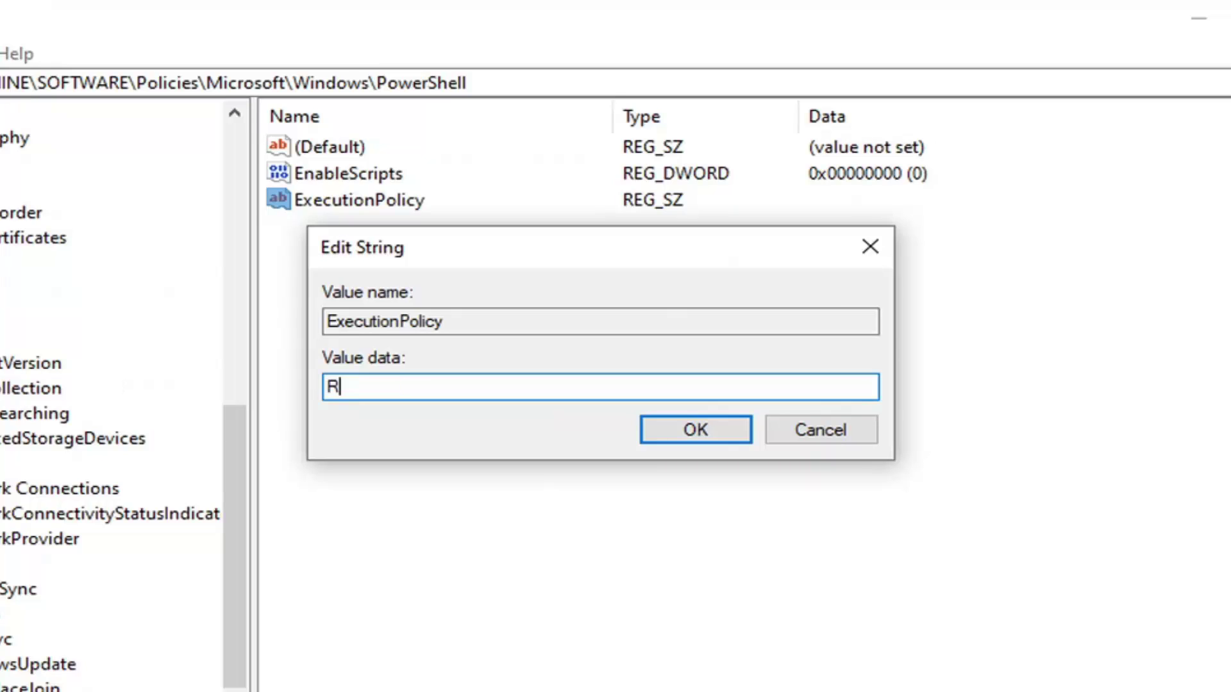
pyautogui.write('emote')
pyautogui.write('Signed')
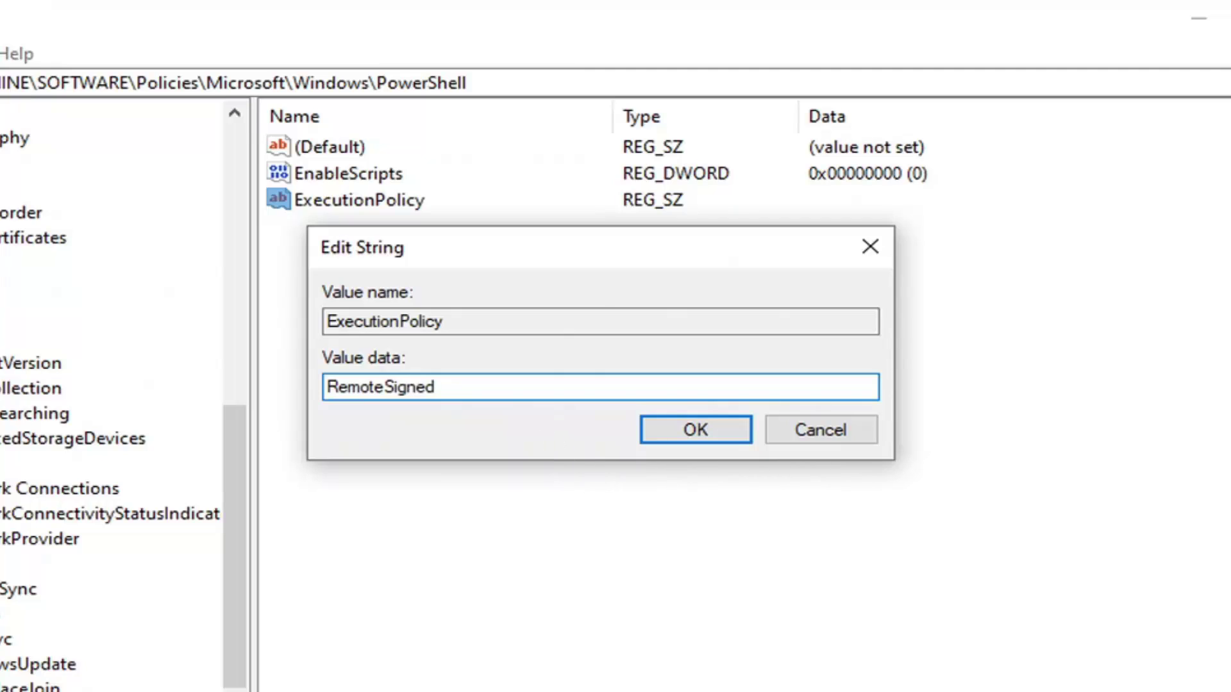
pyautogui.hotkey('shift', 'Home')
pyautogui.write('U')
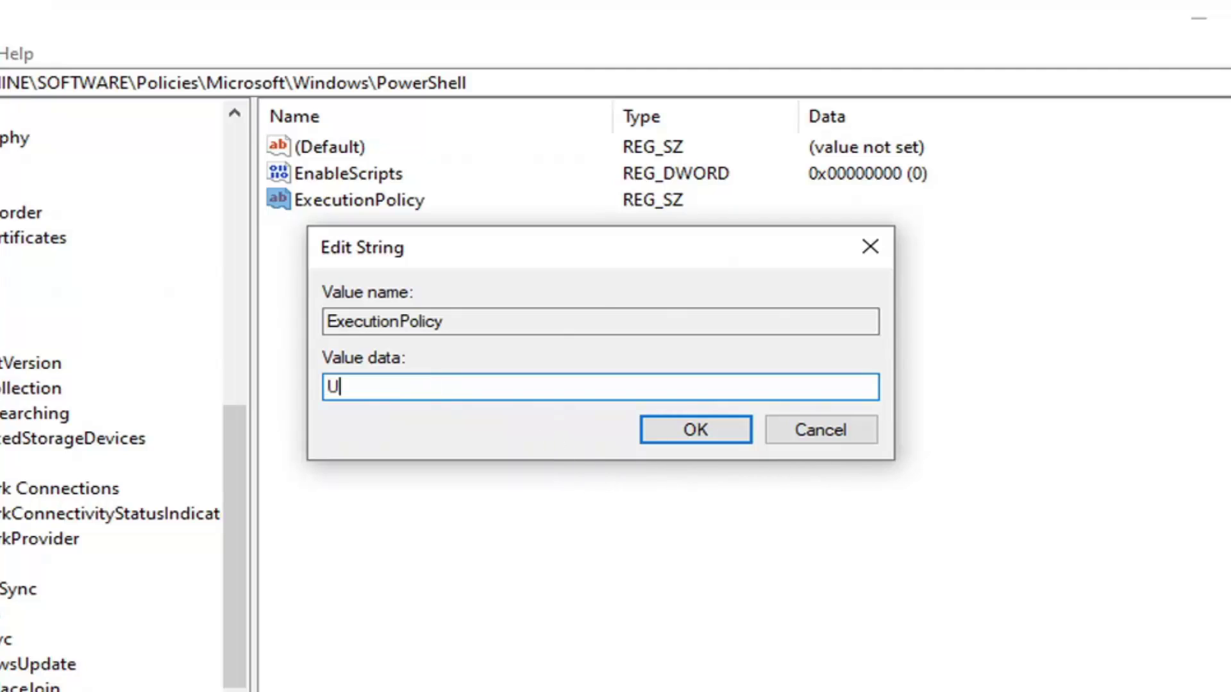
pyautogui.write('nrestricted')
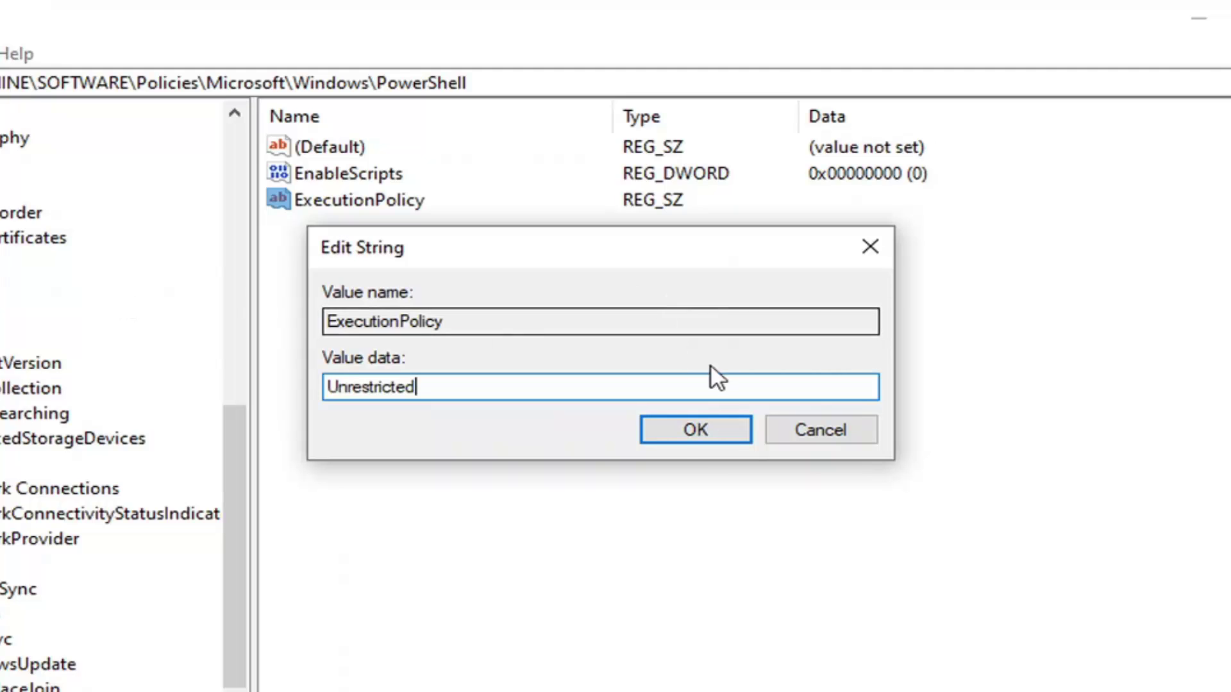
pyautogui.click(665, 429)
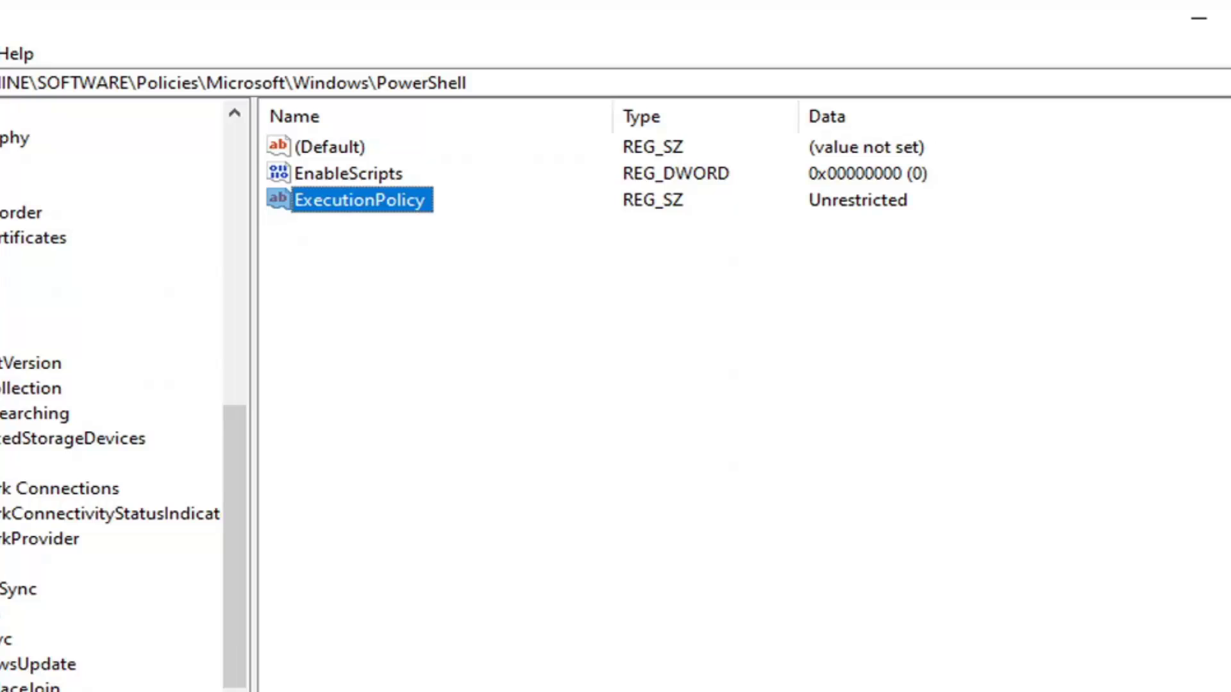
# - Step back up the tree from the PowerShell key through Windows, Microsoft and Policies
pyautogui.press('BackSpace')
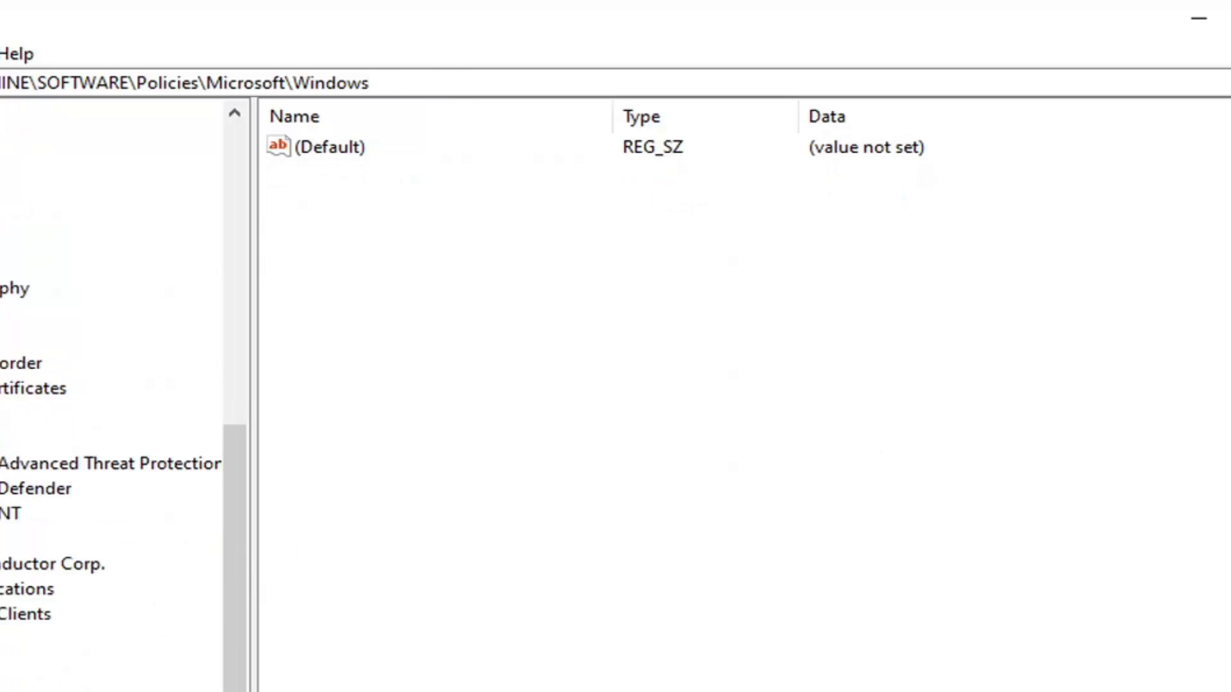
pyautogui.press('BackSpace')
pyautogui.press('BackSpace')
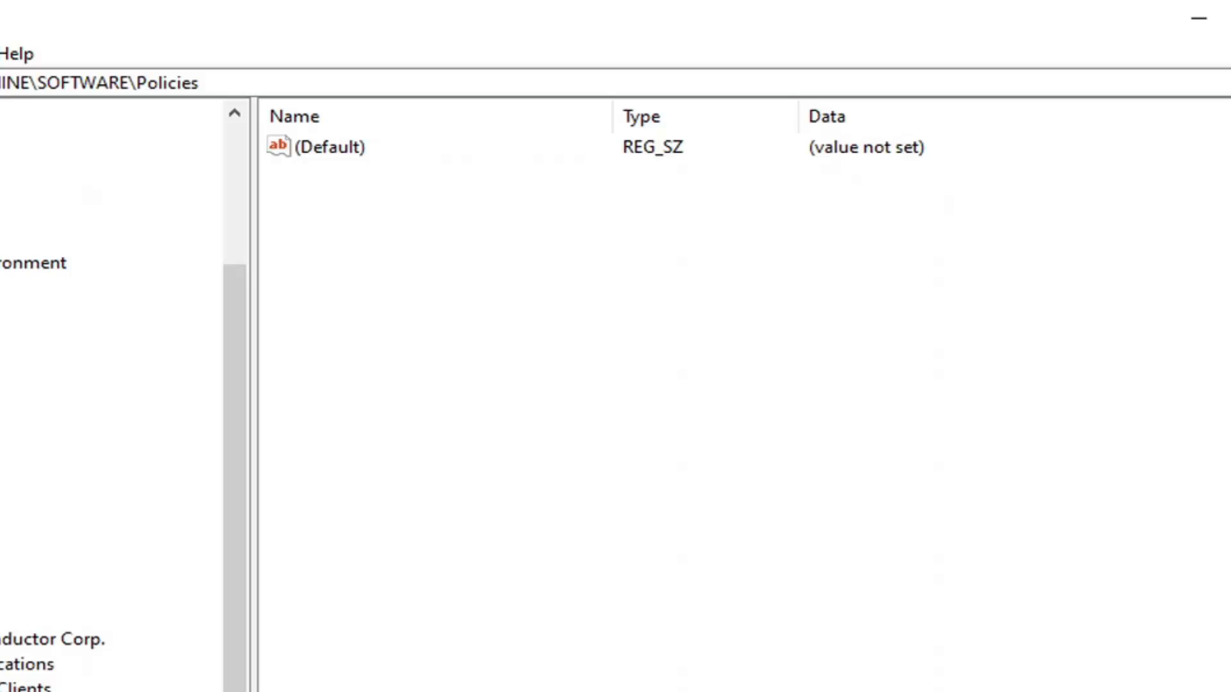
pyautogui.press('BackSpace')
pyautogui.press('BackSpace')
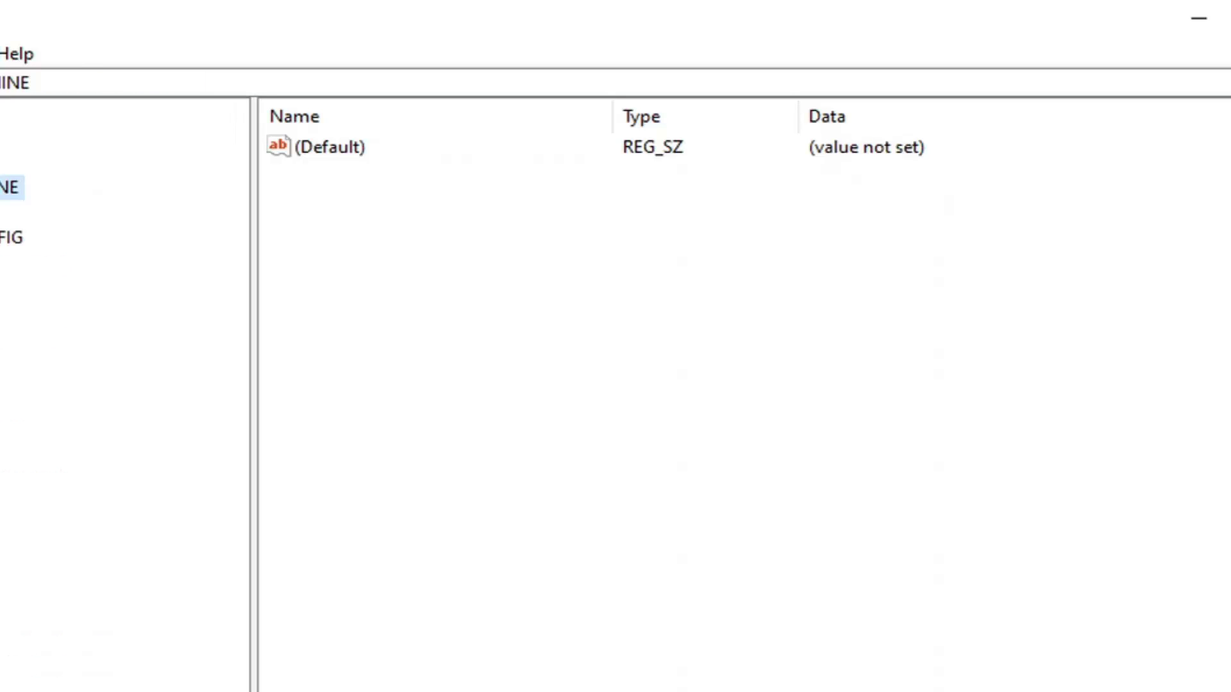
pyautogui.press('BackSpace')
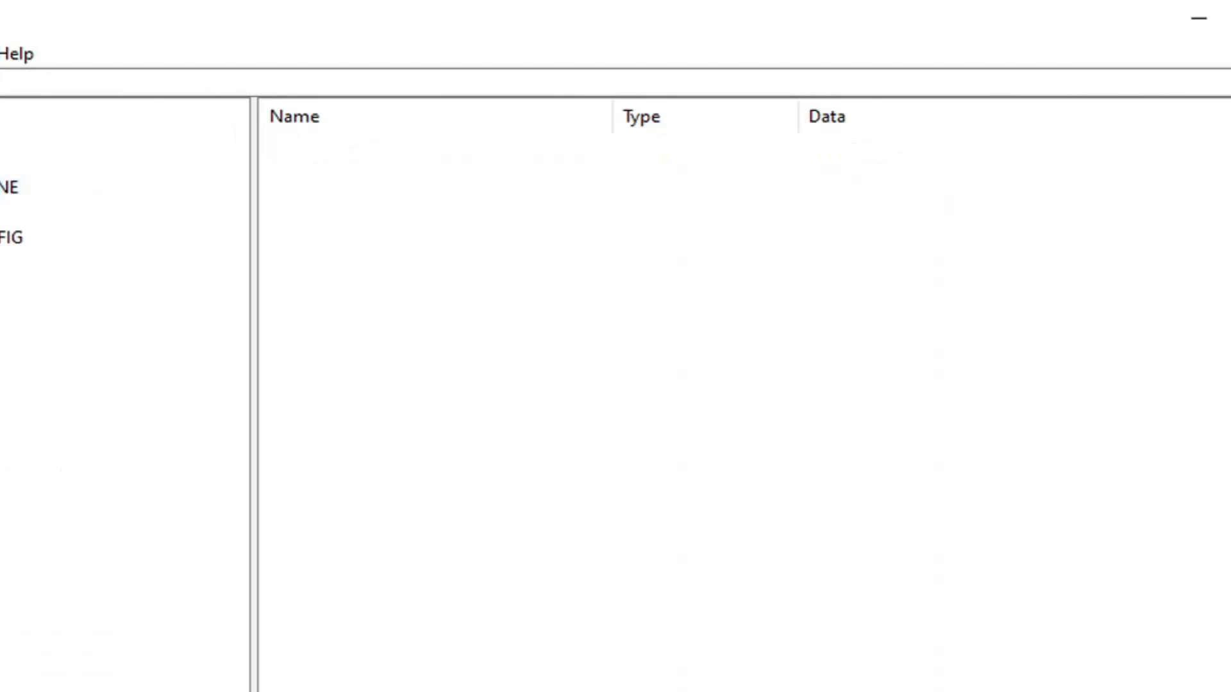